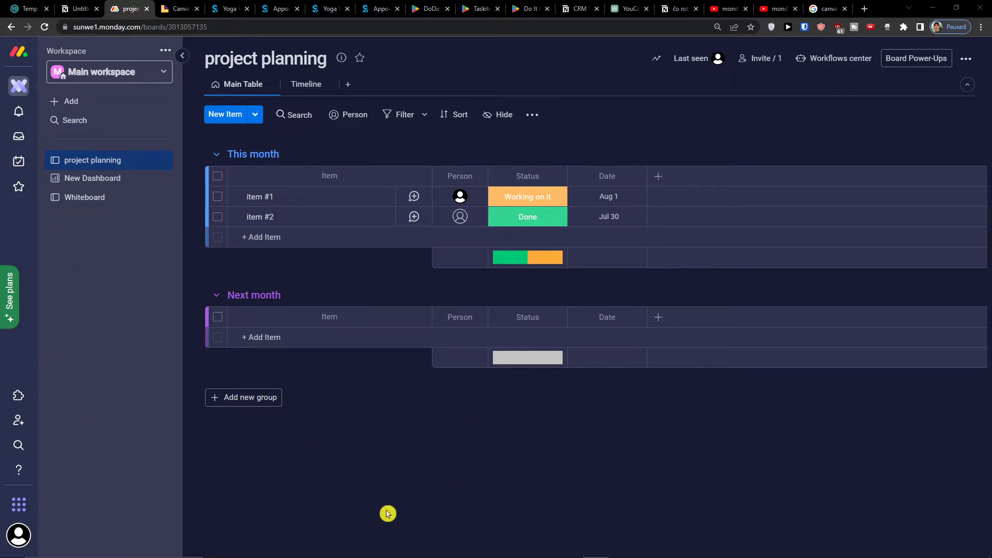
# Step: Open the Add View list on the project planning board to see Table, Dashboard, Chart, Kanban and Gantt
pyautogui.click(351, 89)
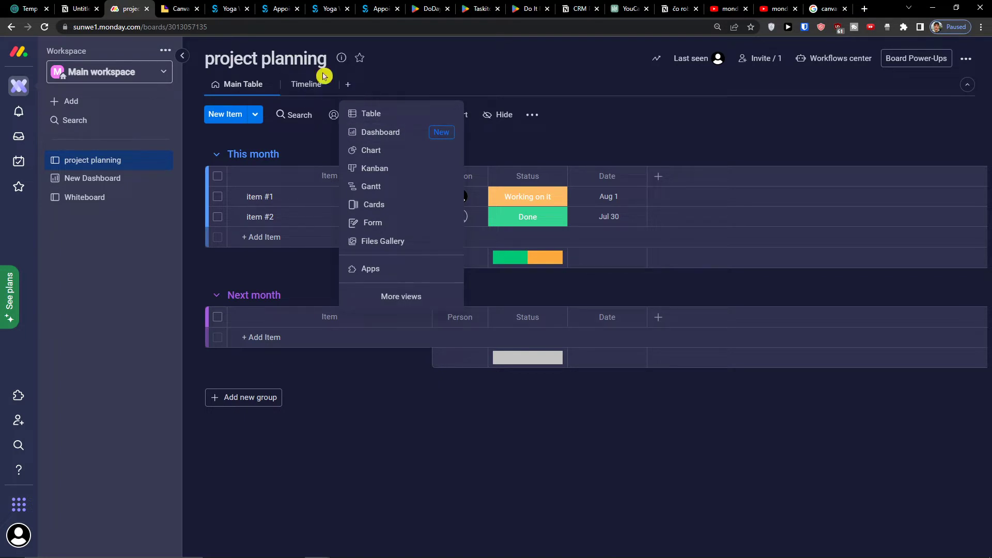
# Step: Create a board with the default name 'New Board' in the Main workspace, with its sample items
pyautogui.click(126, 101)
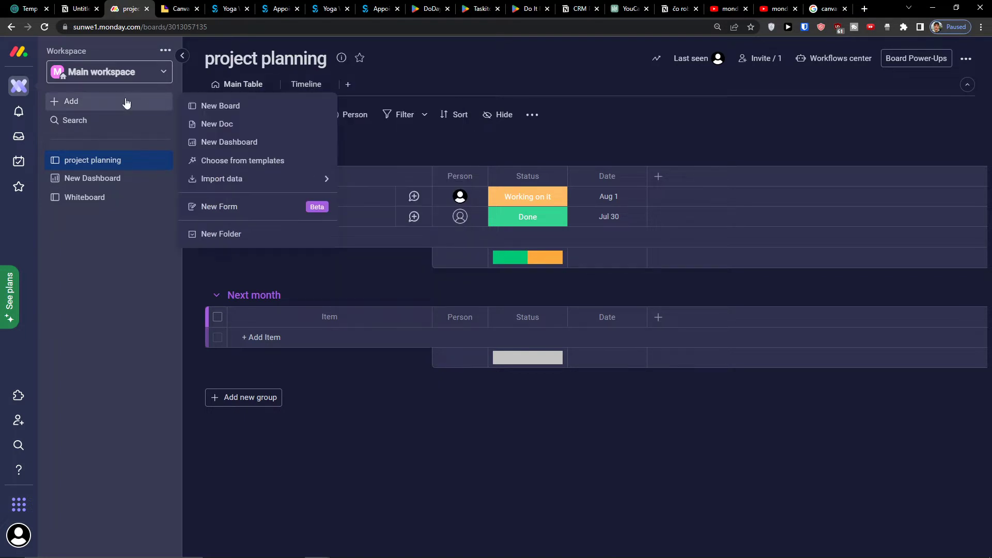
pyautogui.click(231, 109)
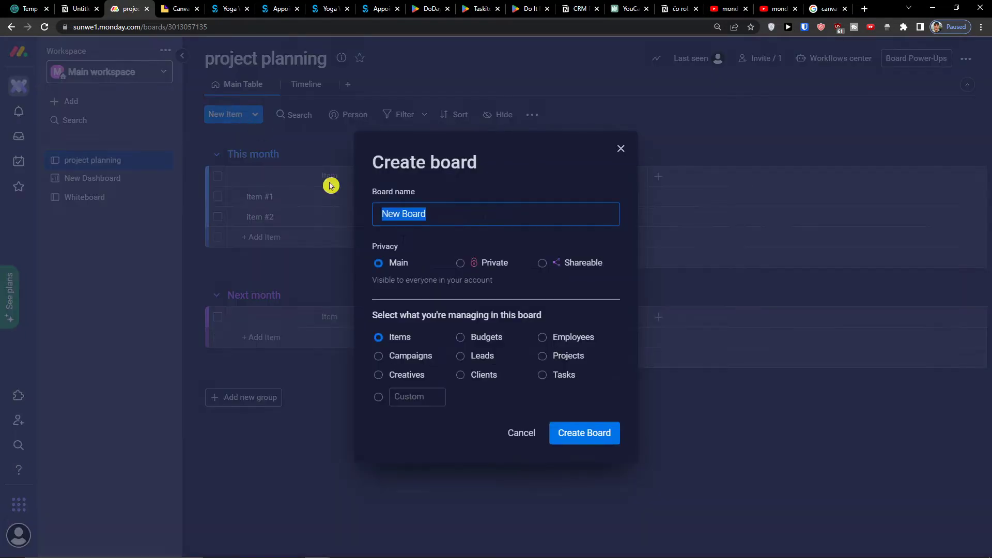
pyautogui.click(594, 443)
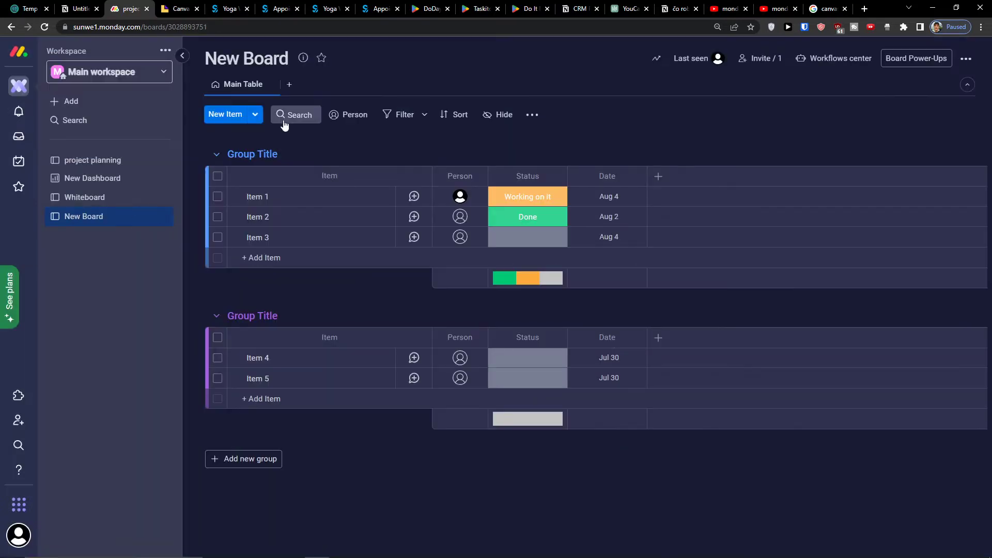
# Step: Browse the app-based views in Views Center, then close it without adding anything
pyautogui.click(288, 90)
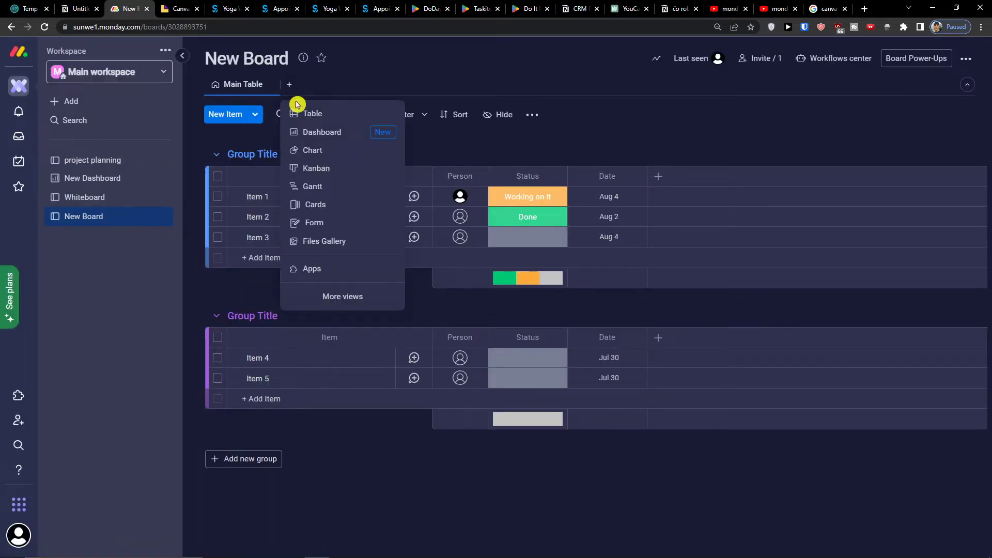
pyautogui.click(323, 269)
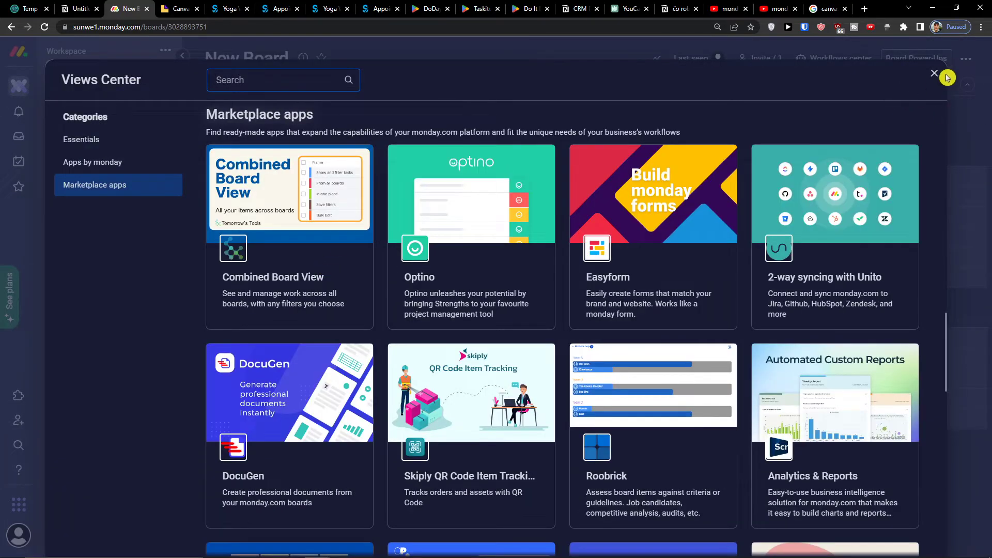
pyautogui.click(934, 73)
# Step: Search the views catalogue for 'tim' and add the Timeline view to New Board
pyautogui.click(289, 85)
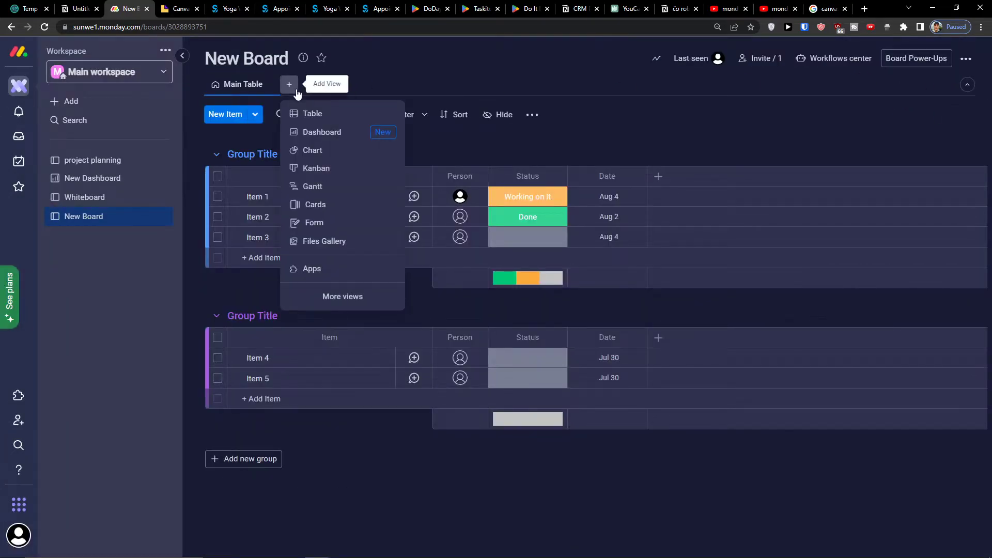
pyautogui.click(316, 294)
pyautogui.click(269, 87)
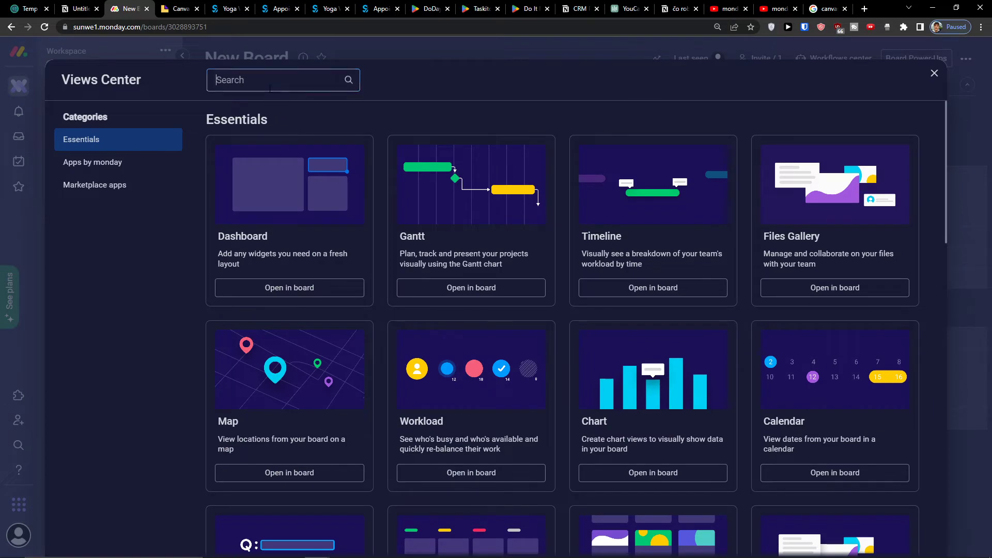
pyautogui.write('time')
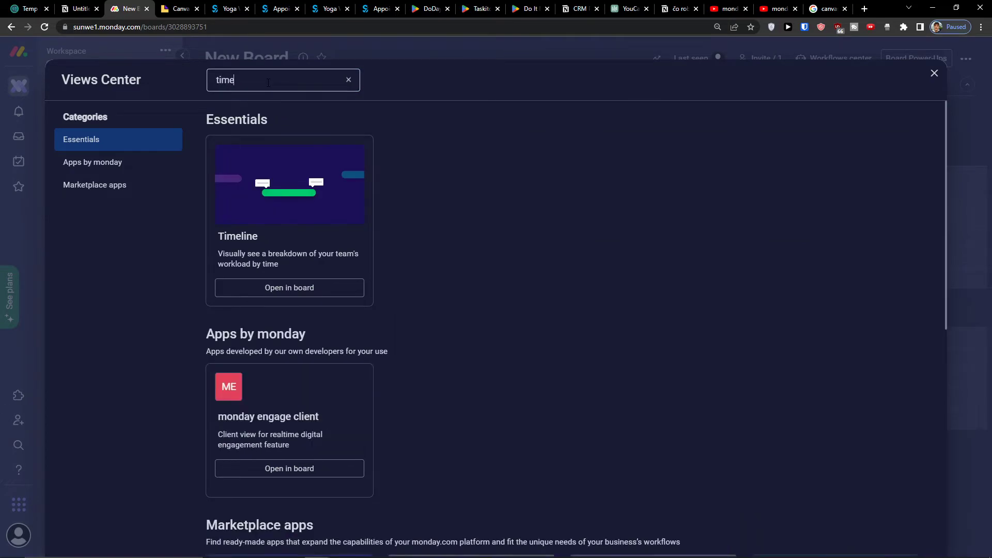
pyautogui.click(303, 288)
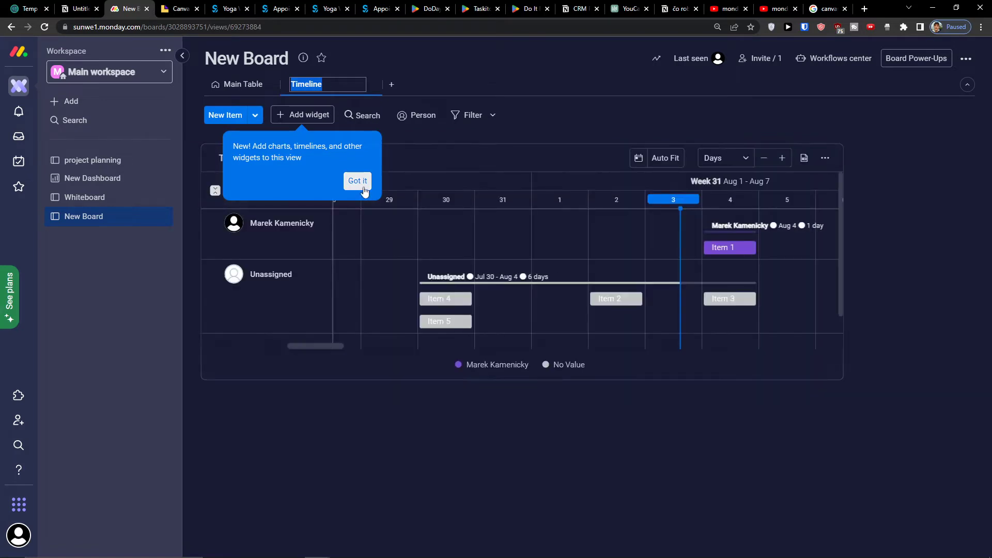
# Step: Enlarge the Timeline widget to full page width at 100% zoom and pan into Week 32
pyautogui.click(364, 188)
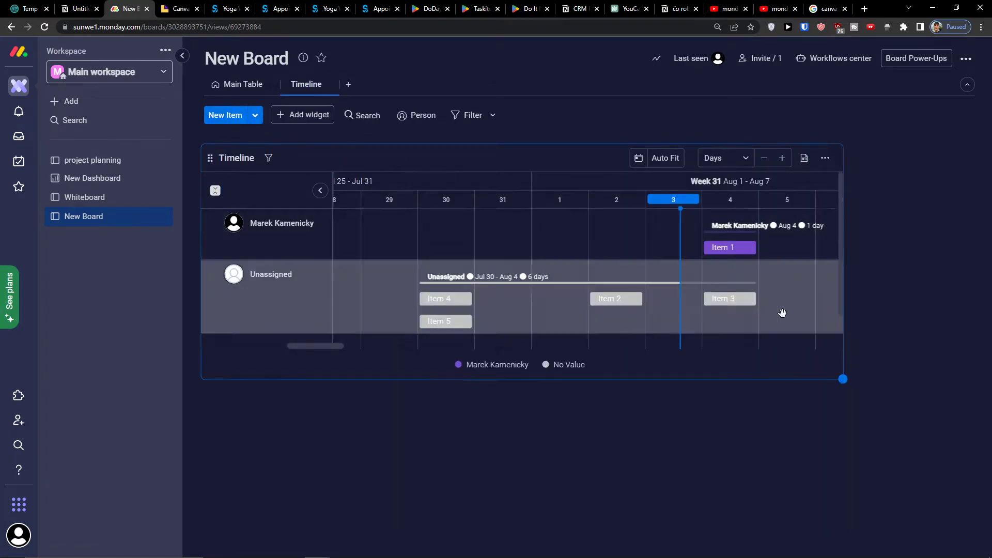
pyautogui.moveTo(842, 379); pyautogui.dragTo(973, 501)
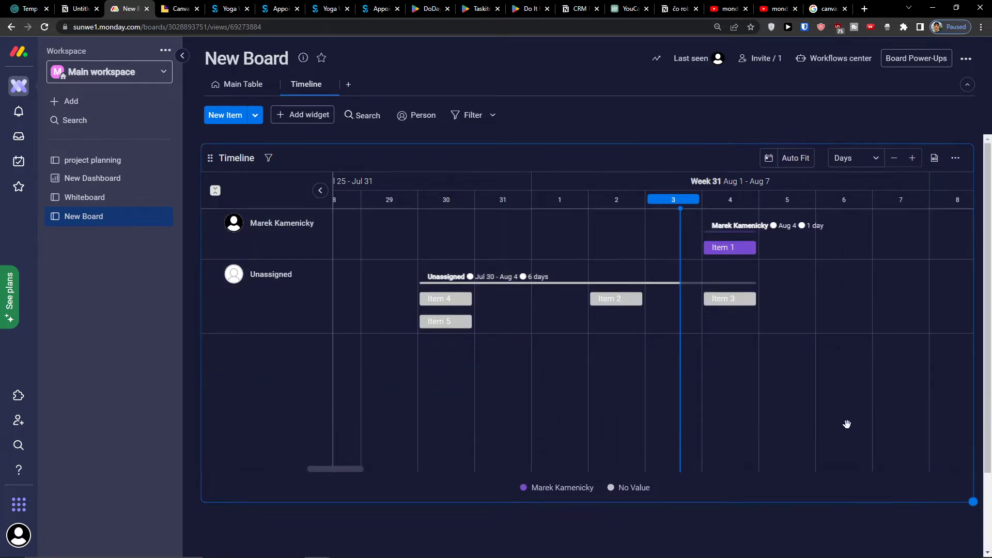
pyautogui.hotkey('ctrl', '-')
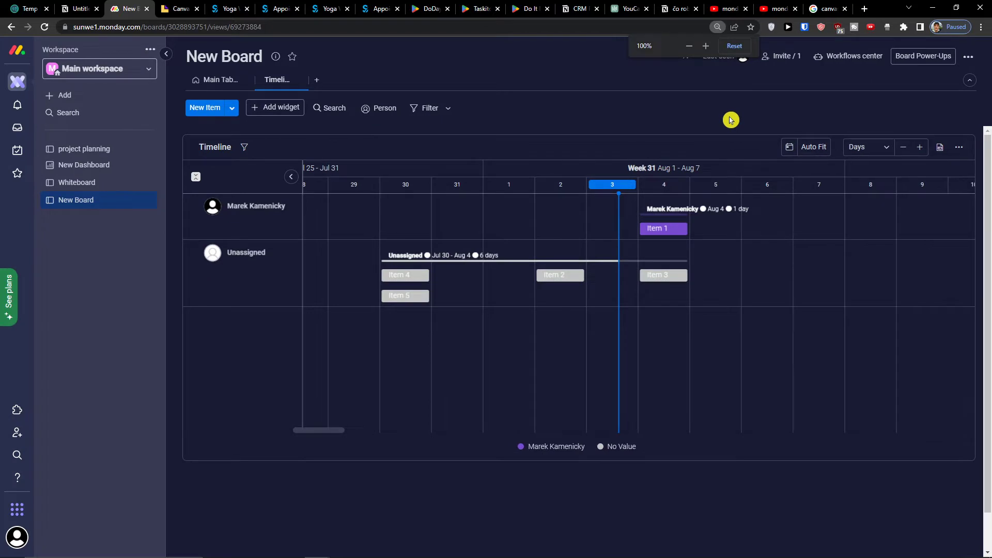
pyautogui.moveTo(973, 459); pyautogui.dragTo(974, 497)
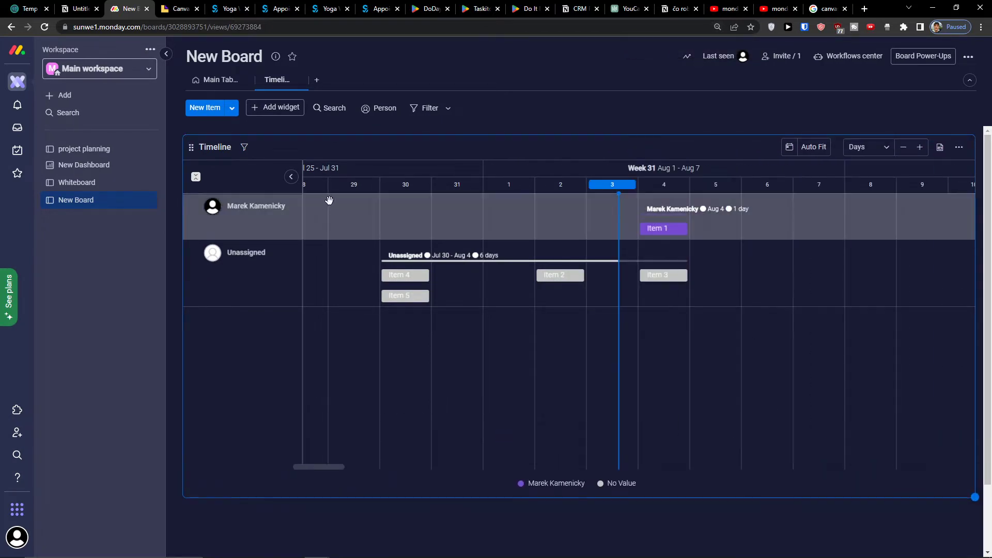
pyautogui.click(230, 109)
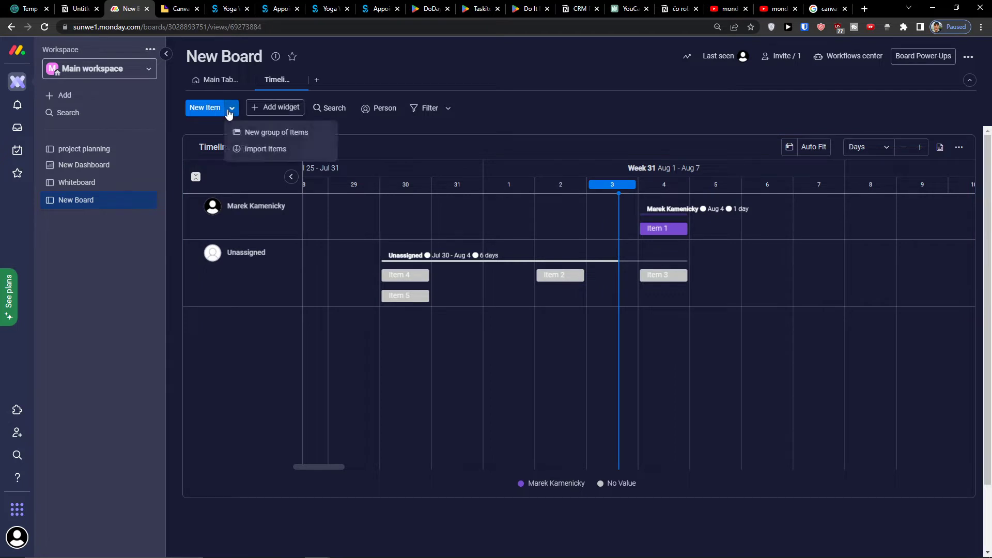
pyautogui.click(229, 111)
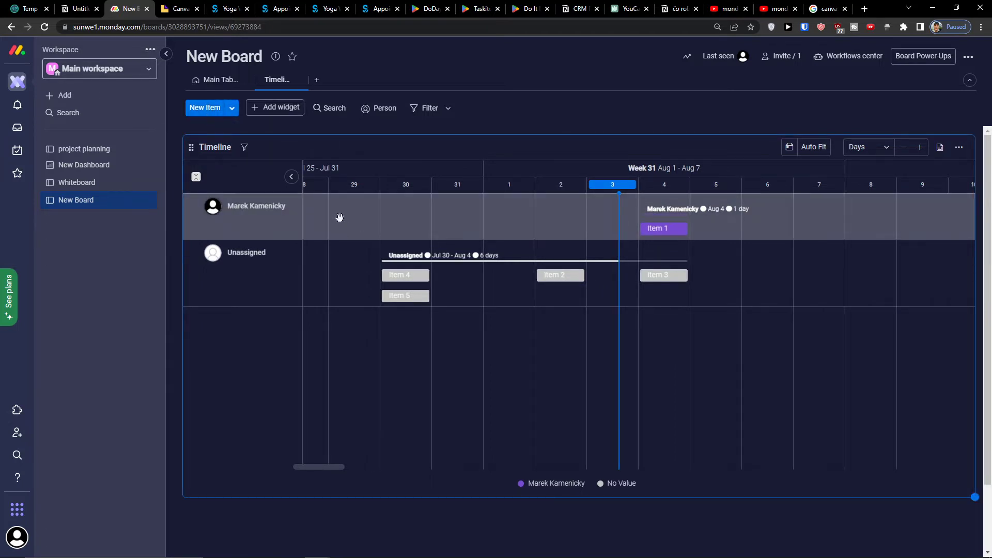
pyautogui.moveTo(339, 217); pyautogui.dragTo(202, 223)
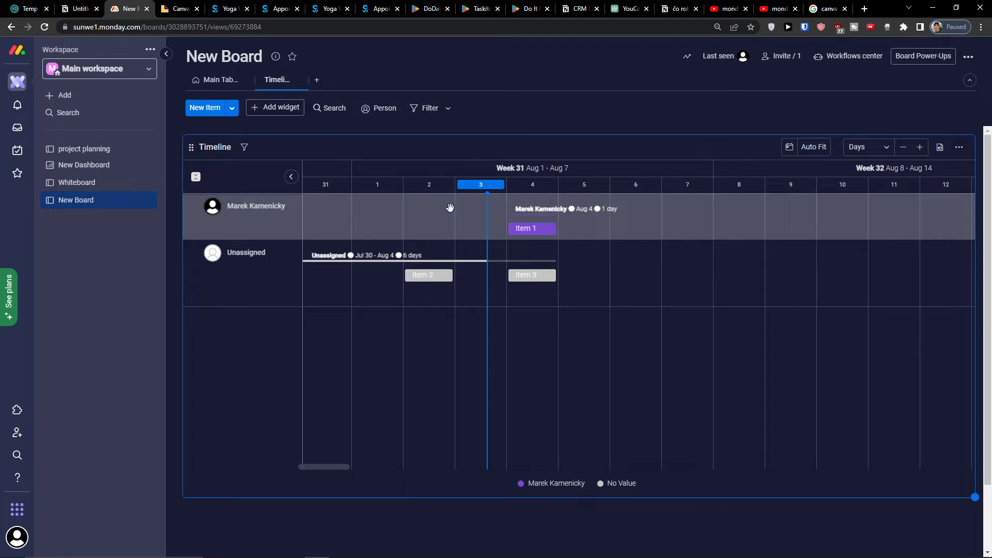
# Step: Add item 'What I have to do' to Group Title, assigned, status Working on it, dated Aug 7
pyautogui.click(209, 109)
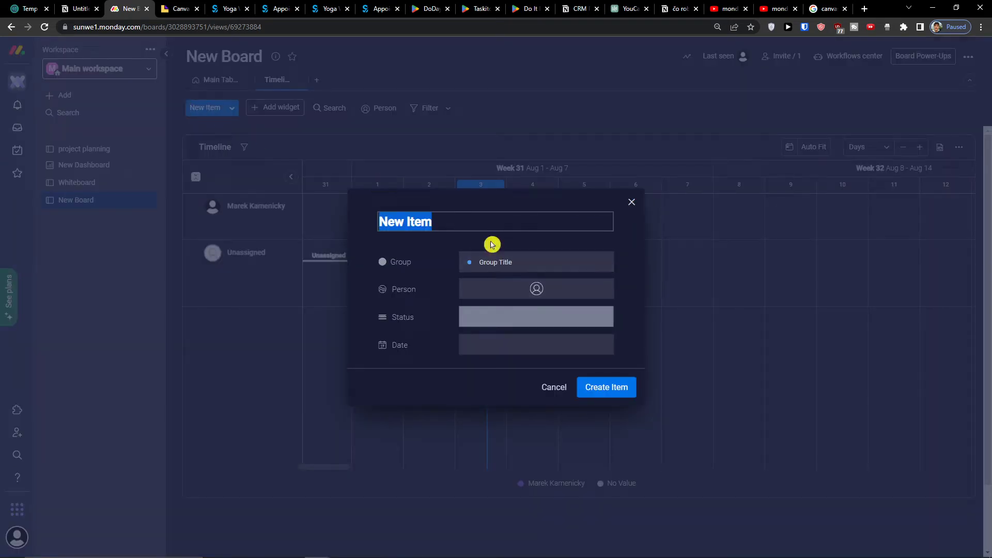
pyautogui.write('What I have to do')
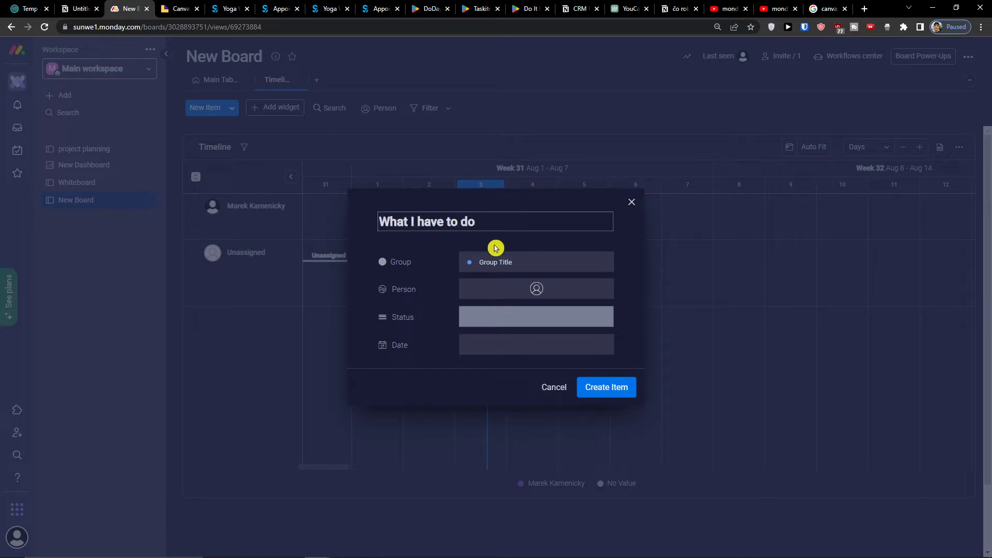
pyautogui.click(504, 261)
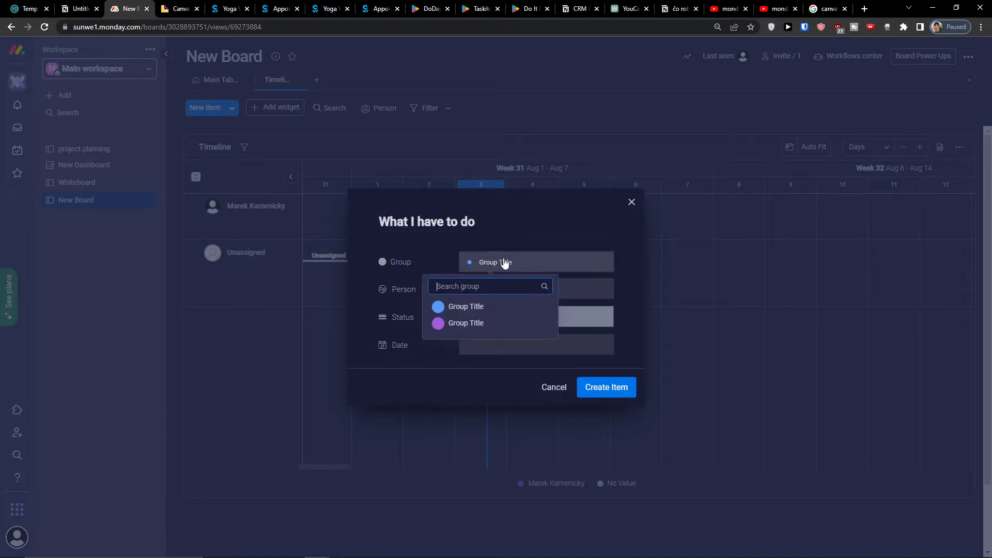
pyautogui.click(479, 308)
pyautogui.click(505, 299)
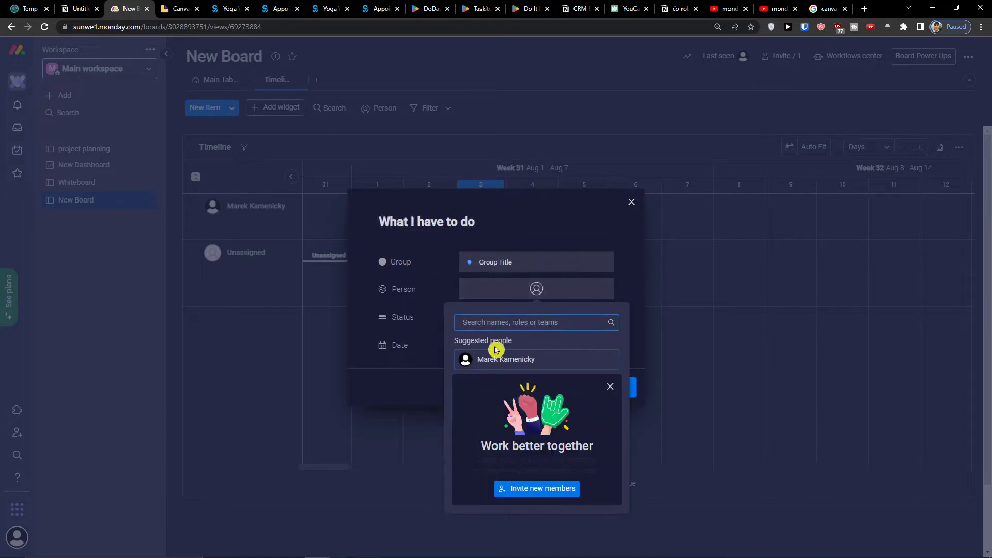
pyautogui.click(496, 367)
pyautogui.click(495, 327)
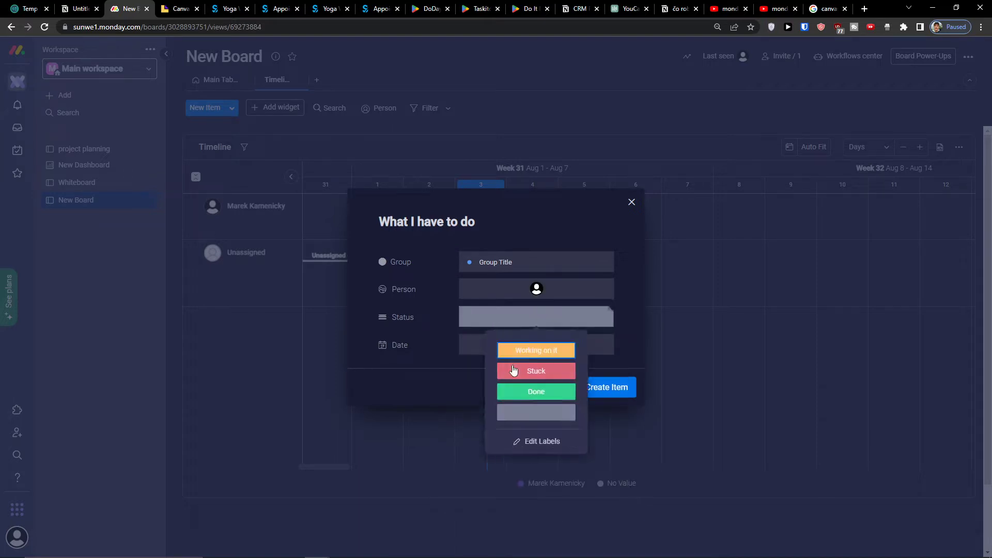
pyautogui.click(527, 350)
pyautogui.click(494, 346)
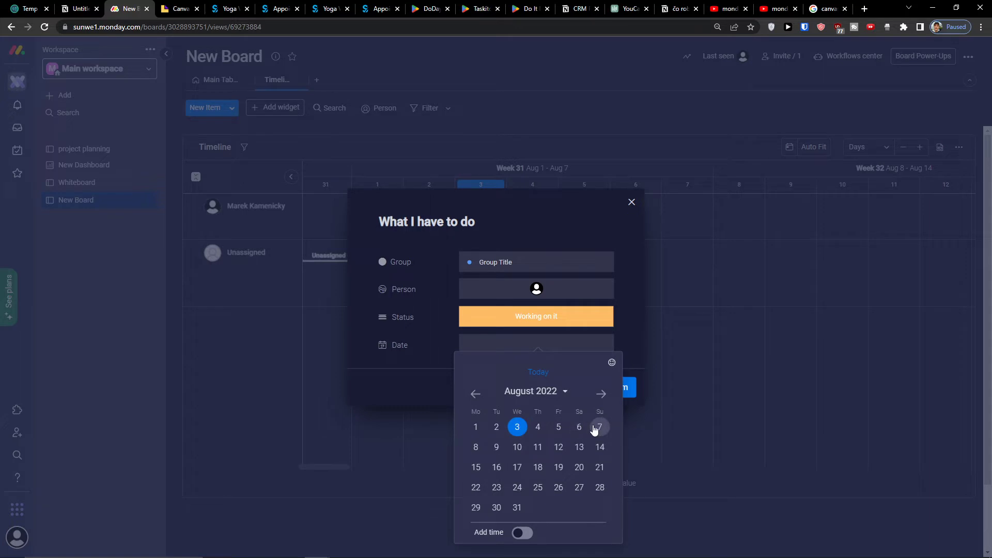
pyautogui.click(599, 427)
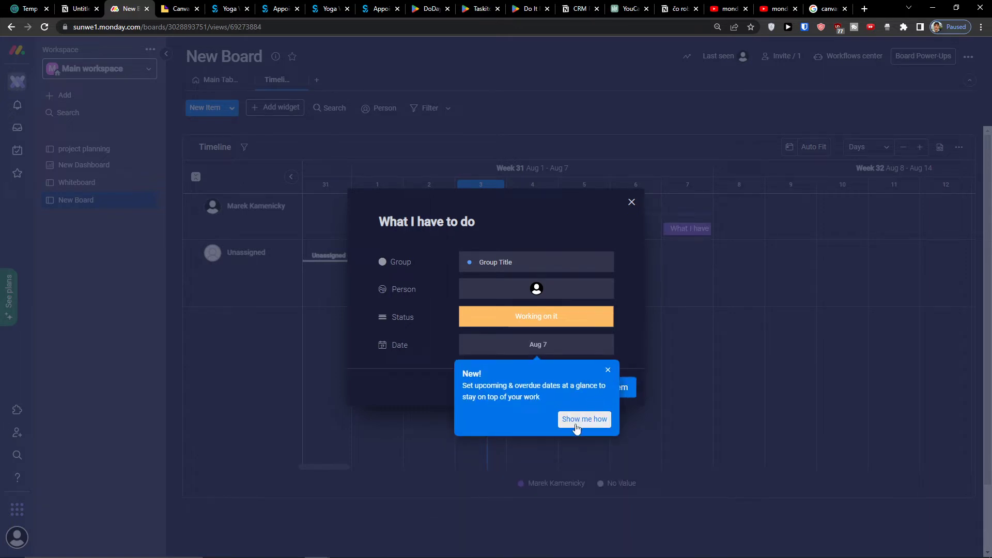
pyautogui.click(608, 370)
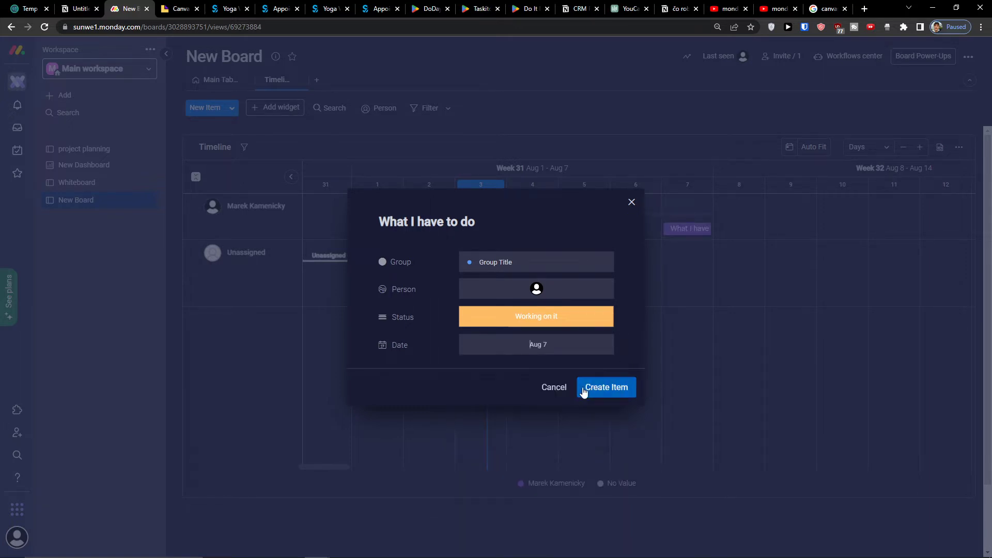
pyautogui.click(627, 394)
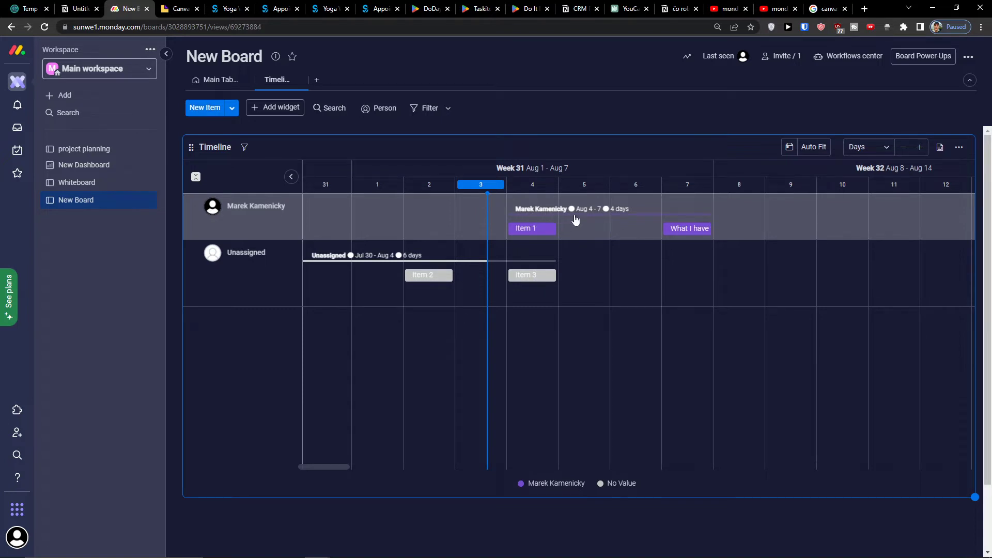
# Step: Review the What I have to do item's details, then pan the timeline to later dates
pyautogui.click(687, 228)
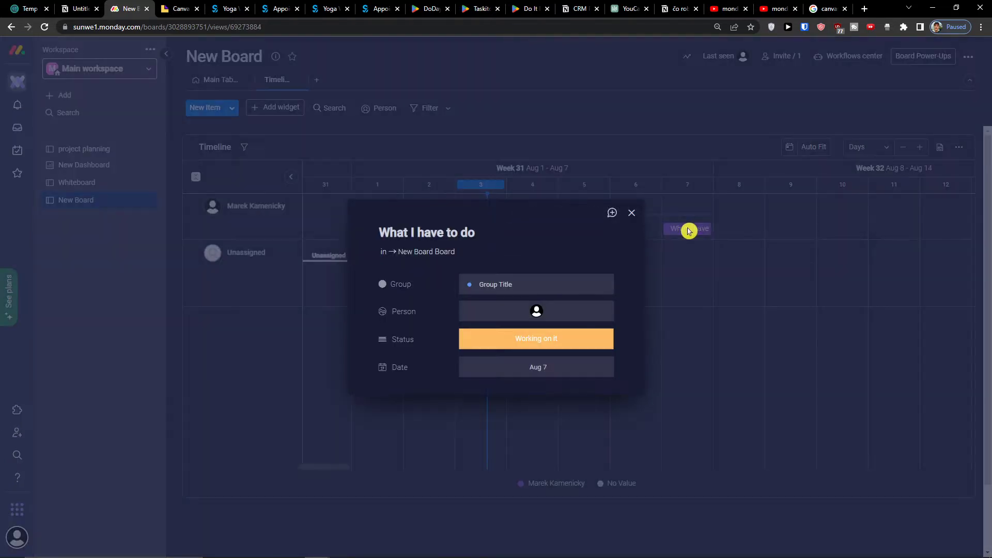
pyautogui.click(631, 213)
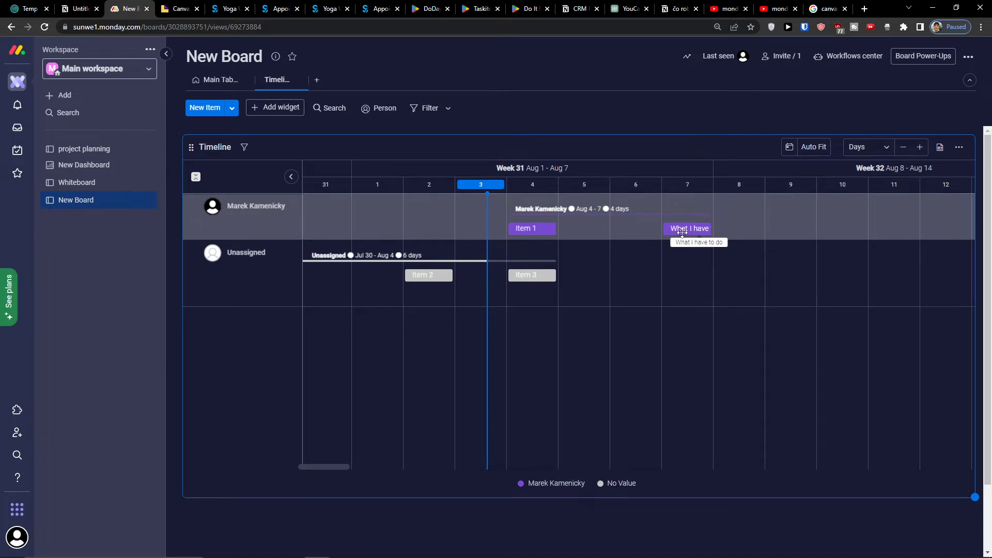
pyautogui.moveTo(786, 246); pyautogui.dragTo(708, 248)
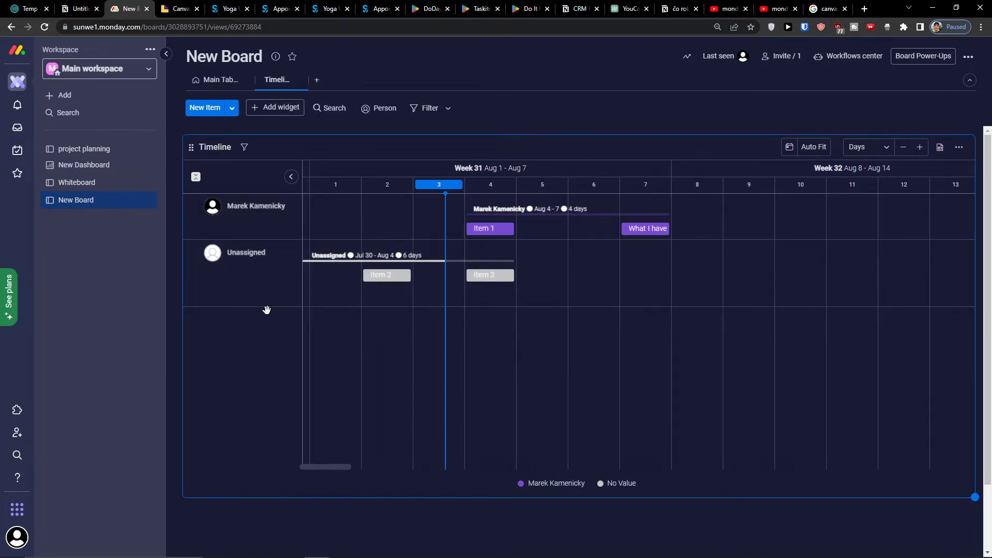
pyautogui.hscroll(3, 661, 355)
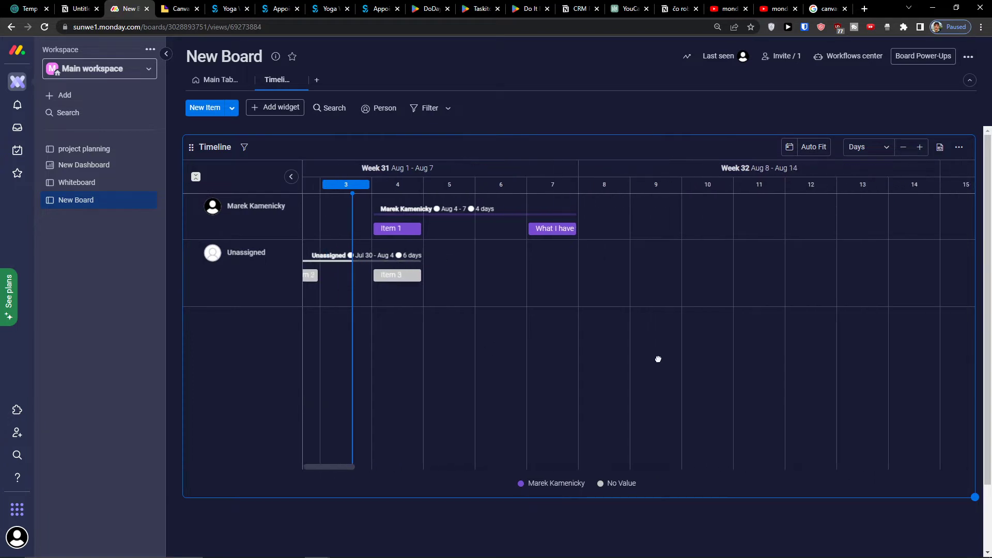
# Step: Add a Chart widget counting item statuses below the Timeline
pyautogui.click(282, 108)
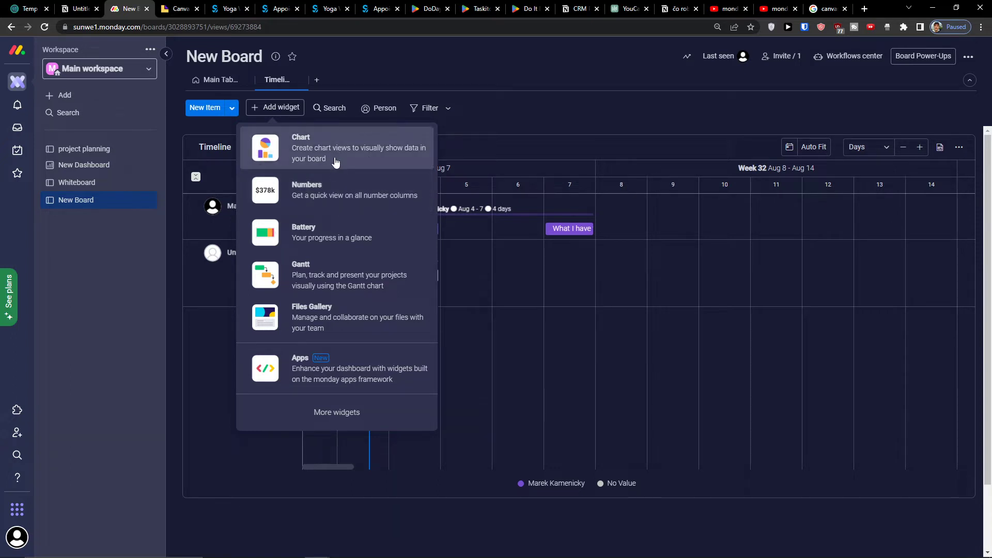
pyautogui.click(335, 158)
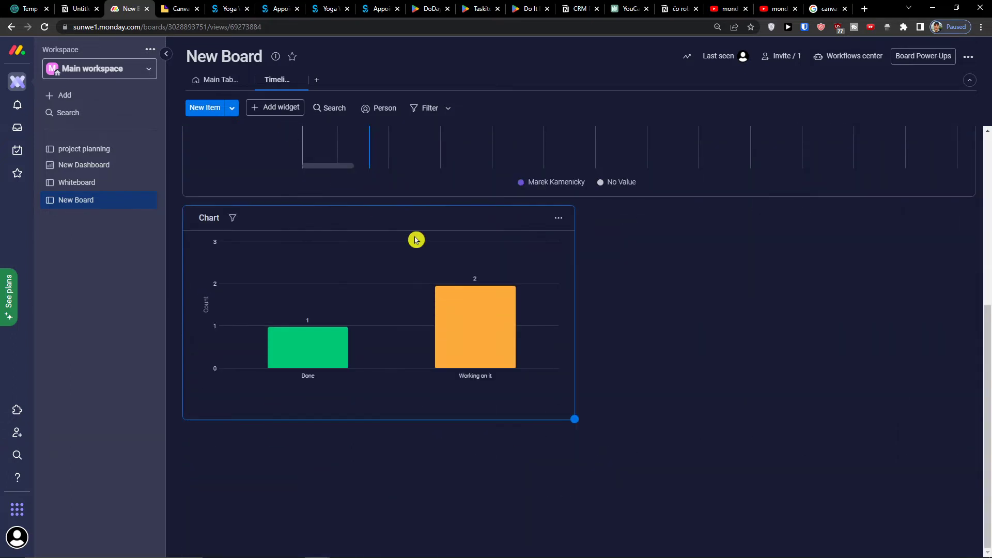
pyautogui.scroll(2, 543, 308)
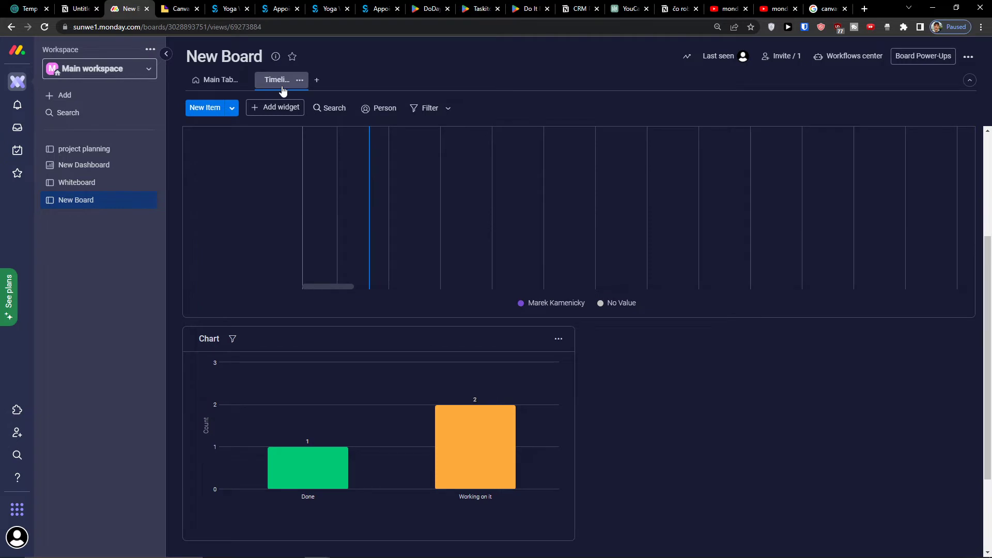
pyautogui.scroll(3, 673, 325)
# Step: Add a Battery widget showing overall progress at 16.7% Done
pyautogui.click(300, 114)
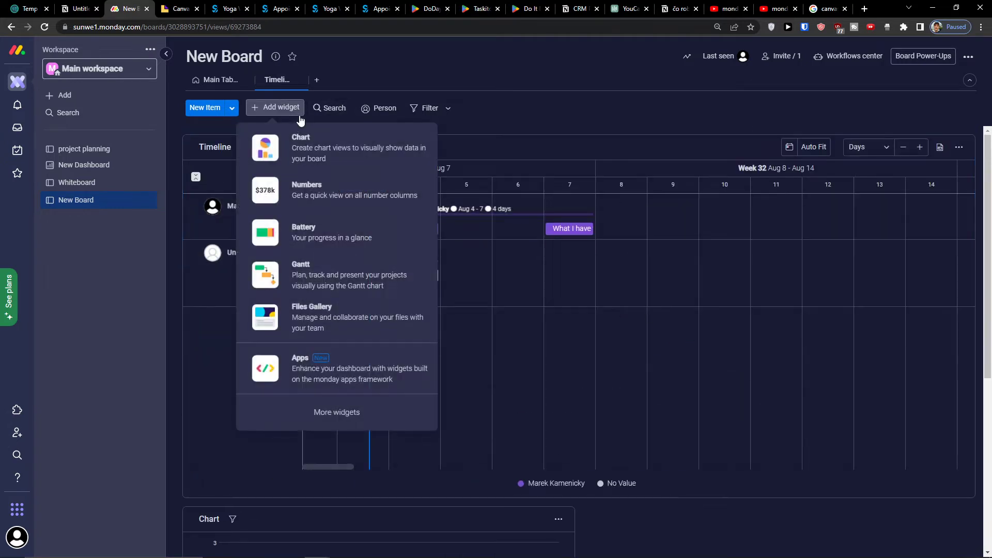
pyautogui.click(393, 247)
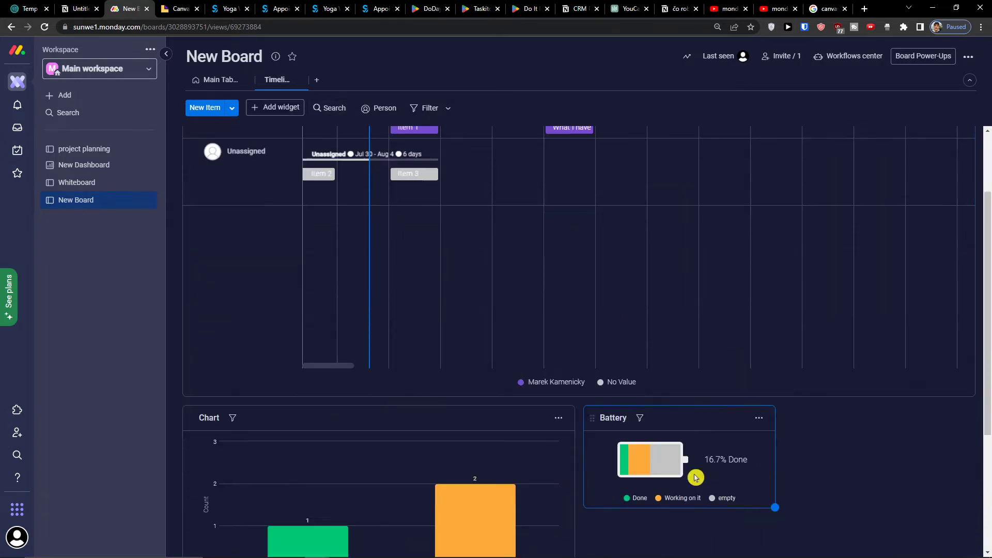
pyautogui.scroll(5, 692, 340)
pyautogui.click(275, 107)
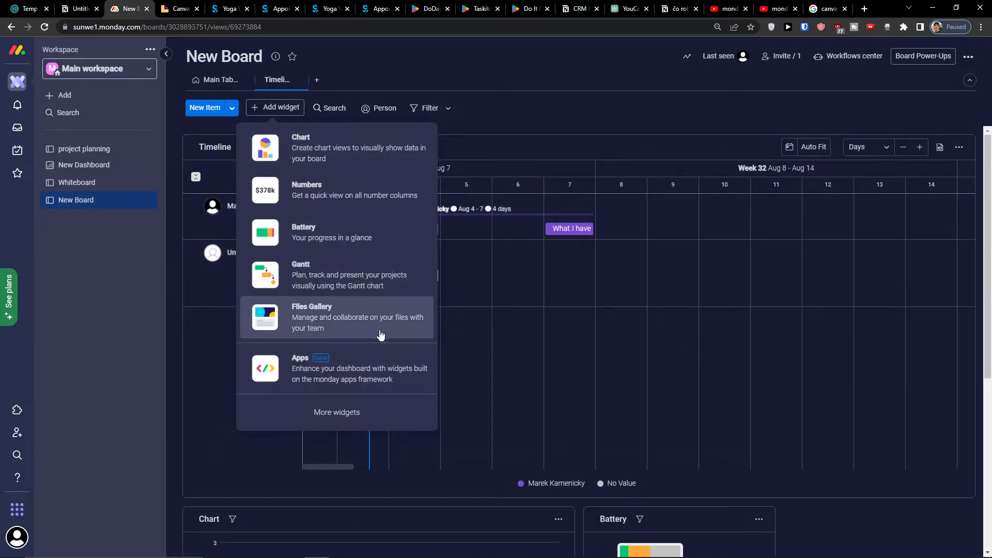
# Step: Browse the widget apps in Widgets Center, then close it
pyautogui.click(345, 381)
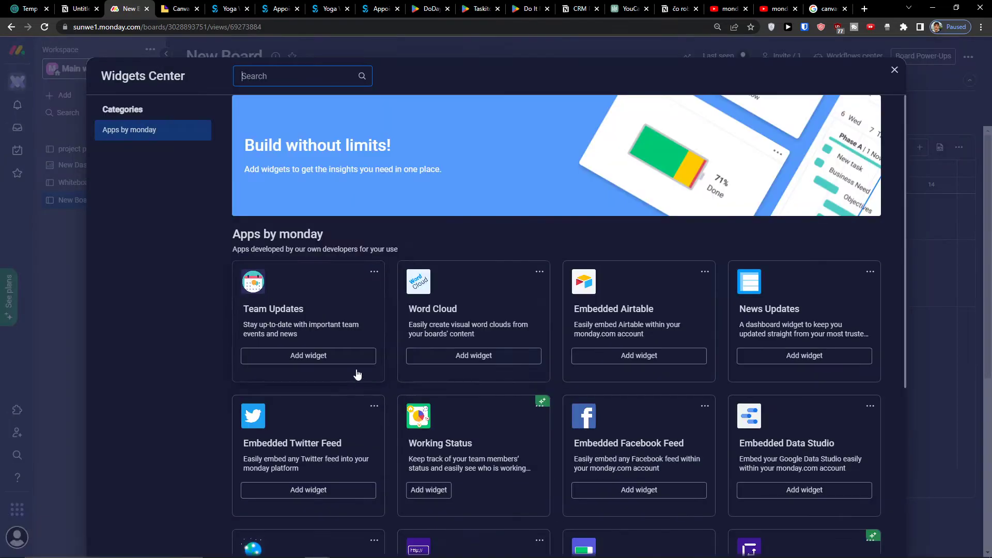
pyautogui.scroll(-5, 449, 327)
pyautogui.scroll(5, 449, 326)
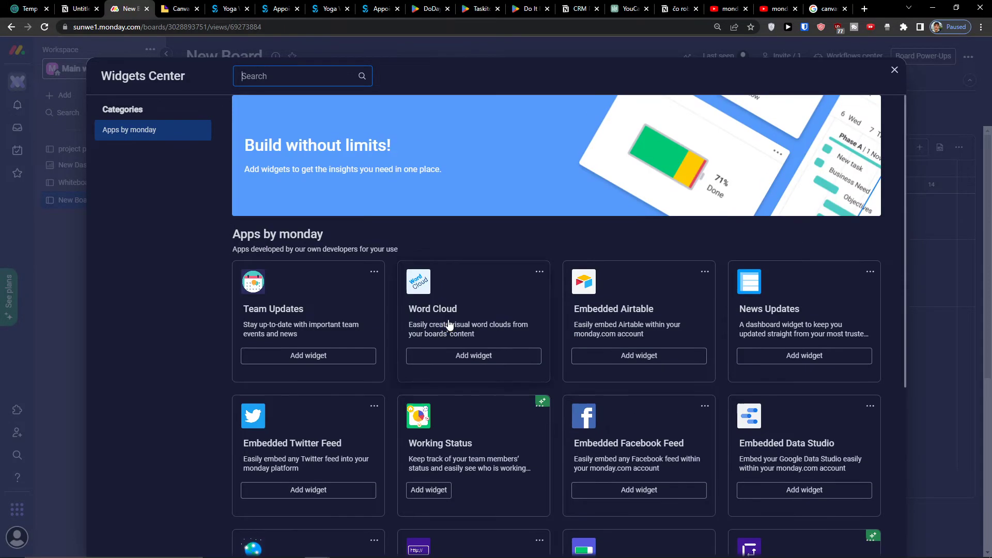
pyautogui.scroll(-5, 449, 326)
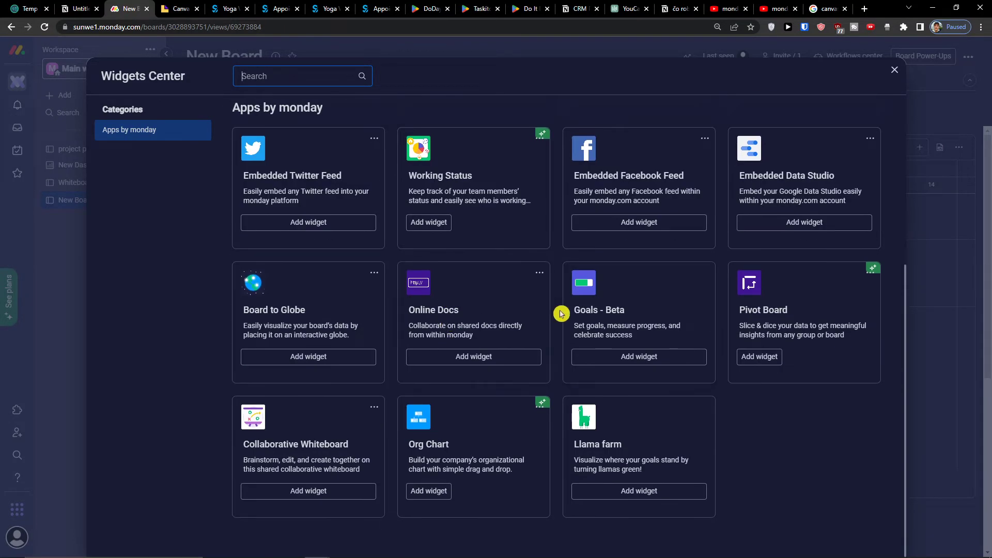
pyautogui.press('Escape')
# Step: Add a Numbers widget alongside the Chart and Battery widgets
pyautogui.click(280, 115)
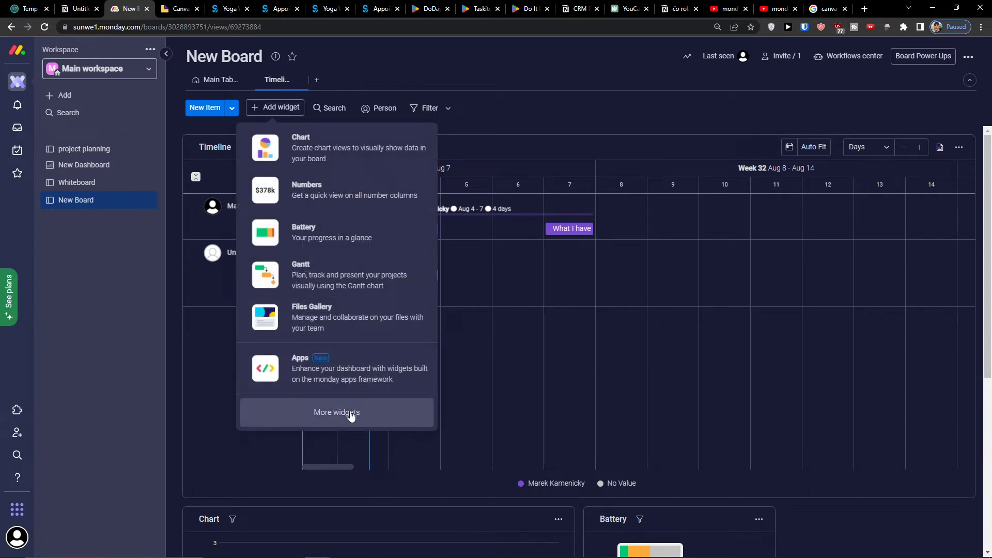
pyautogui.click(367, 194)
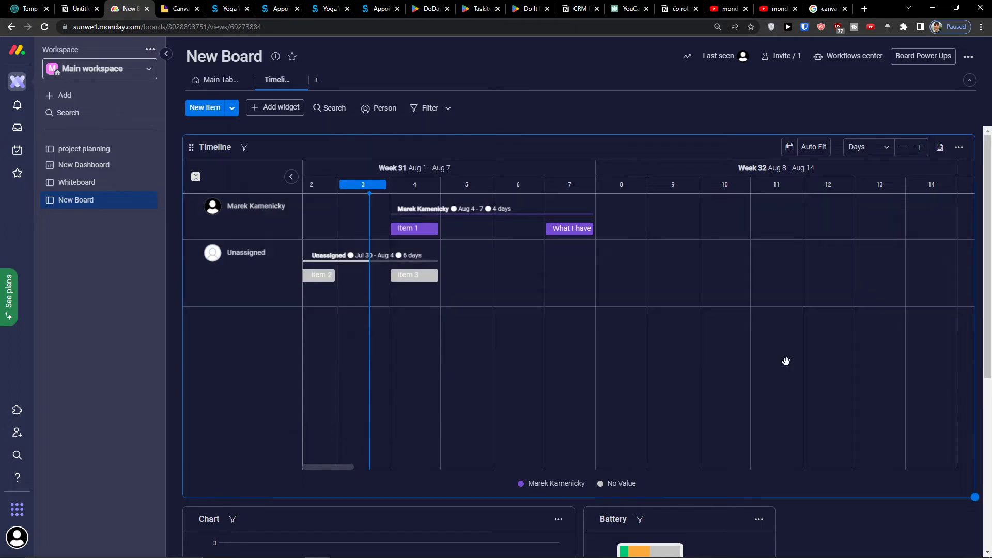
pyautogui.scroll(-2, 778, 495)
pyautogui.scroll(-4, 778, 494)
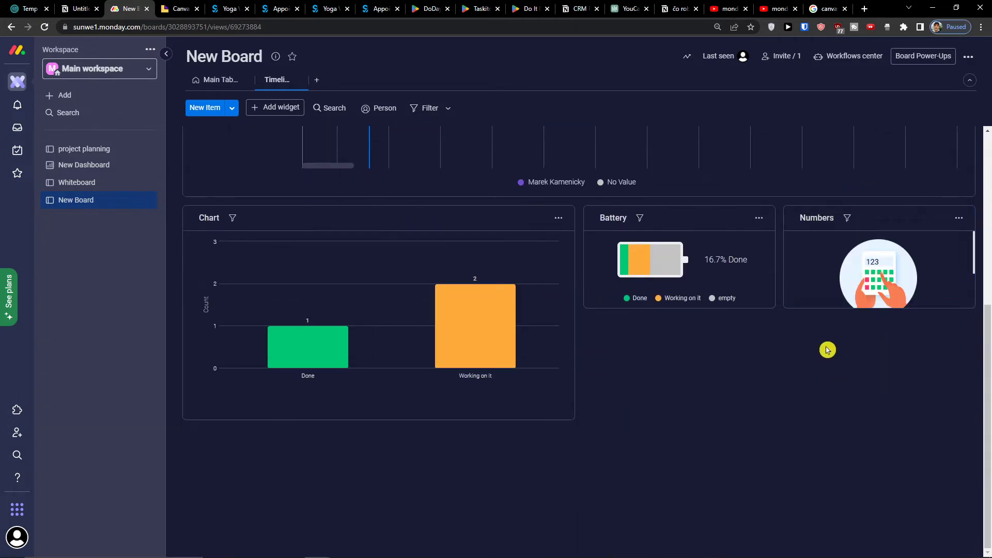
pyautogui.scroll(2, 826, 349)
pyautogui.scroll(3, 749, 331)
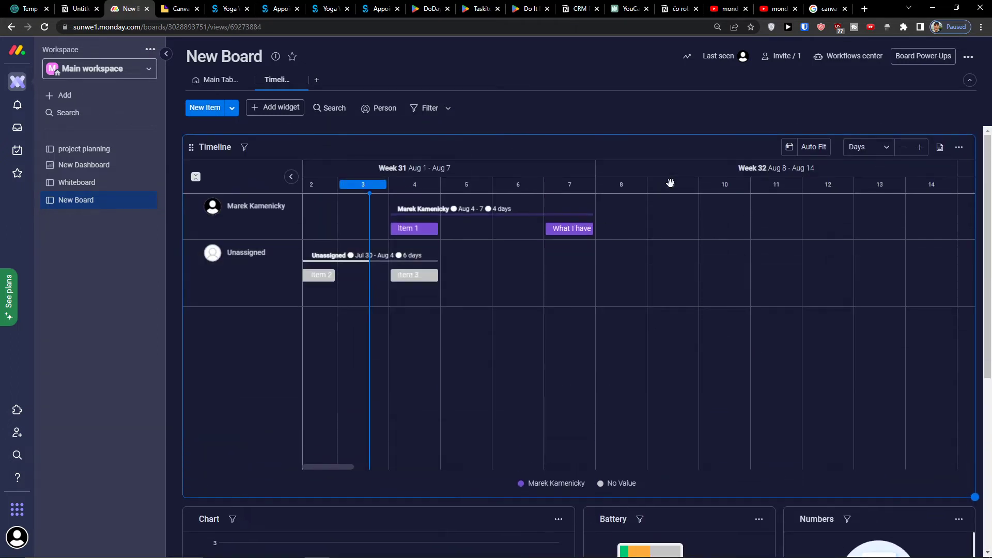
pyautogui.hscroll(-2, 439, 232)
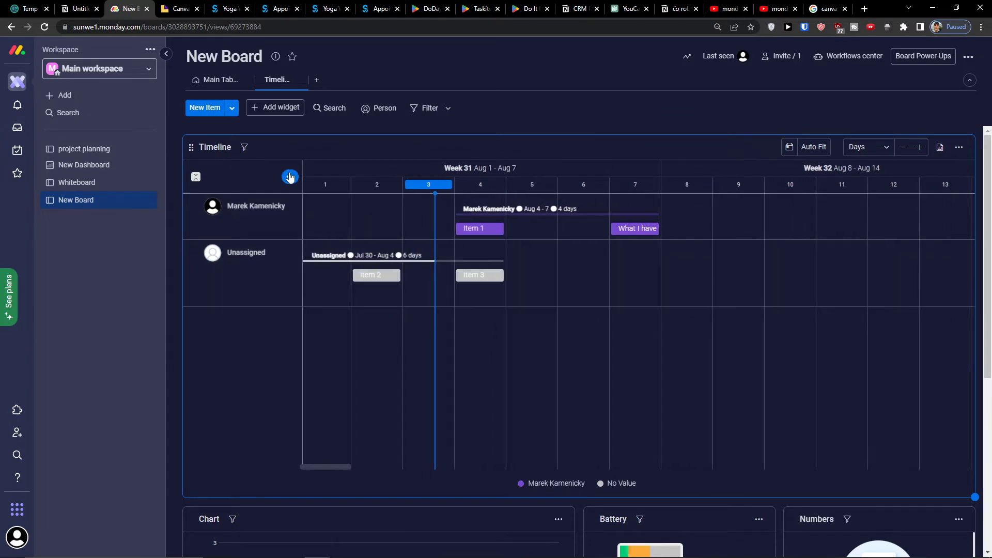
pyautogui.click(289, 176)
# Step: Toggle the timeline's name column and group collapse, leaving the column shown and groups expanded
pyautogui.click(195, 177)
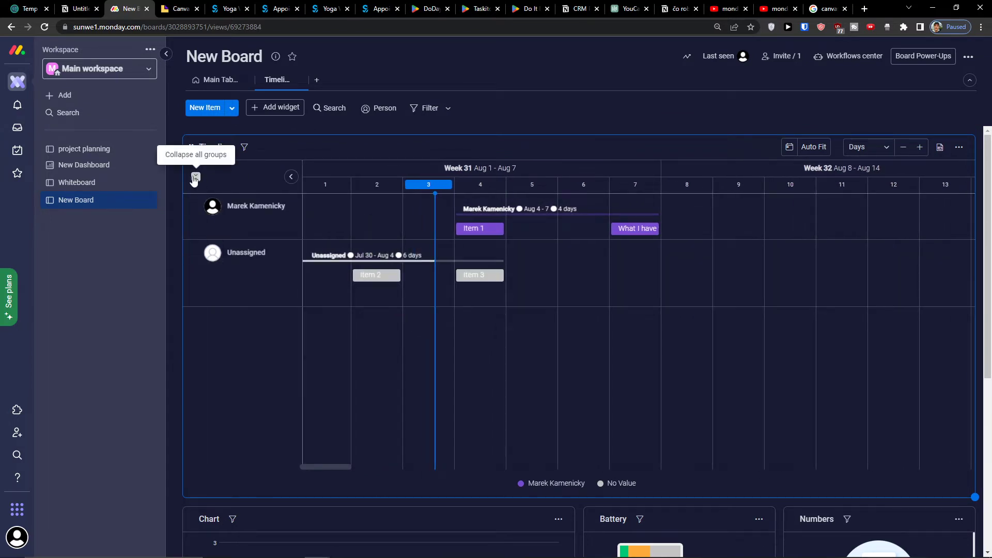
pyautogui.click(195, 177)
pyautogui.click(195, 177)
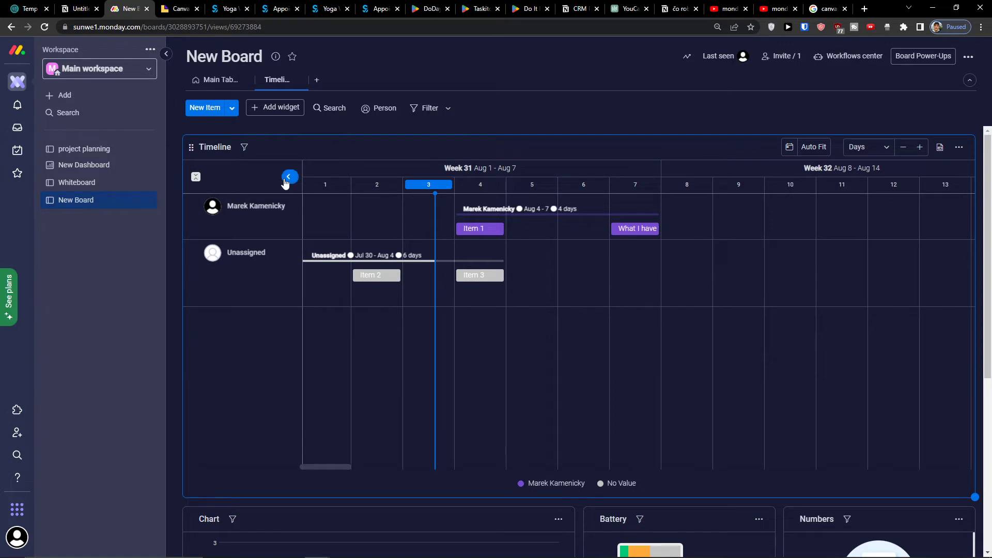
pyautogui.click(289, 177)
pyautogui.click(194, 177)
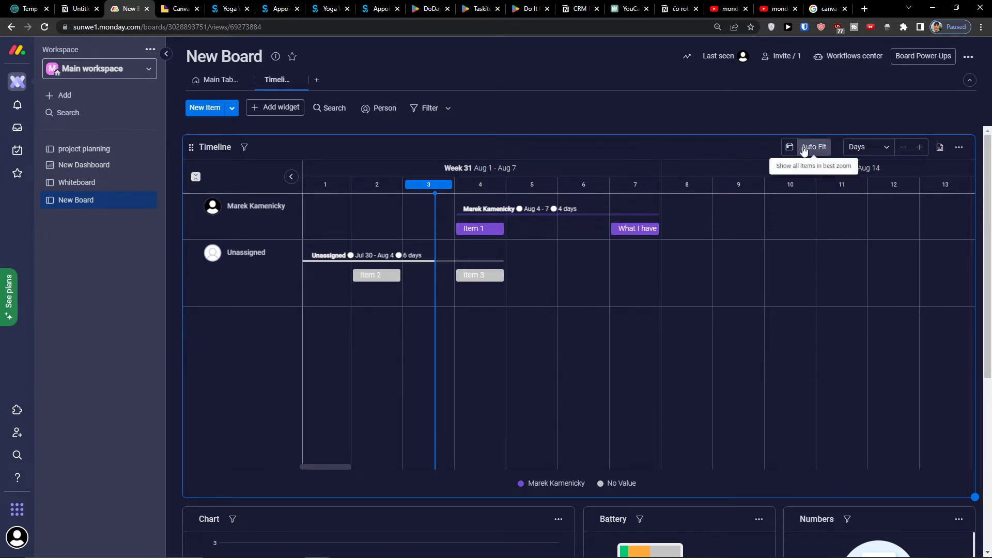
# Step: Auto-fit the timeline, jump to today, and switch the scale from Days to Months
pyautogui.click(807, 148)
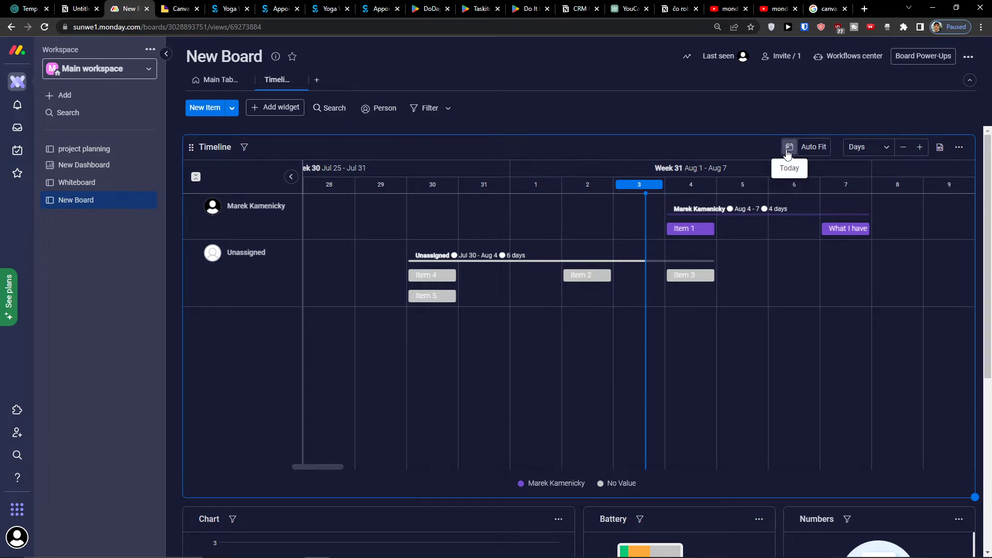
pyautogui.moveTo(317, 227); pyautogui.dragTo(786, 148)
pyautogui.click(789, 149)
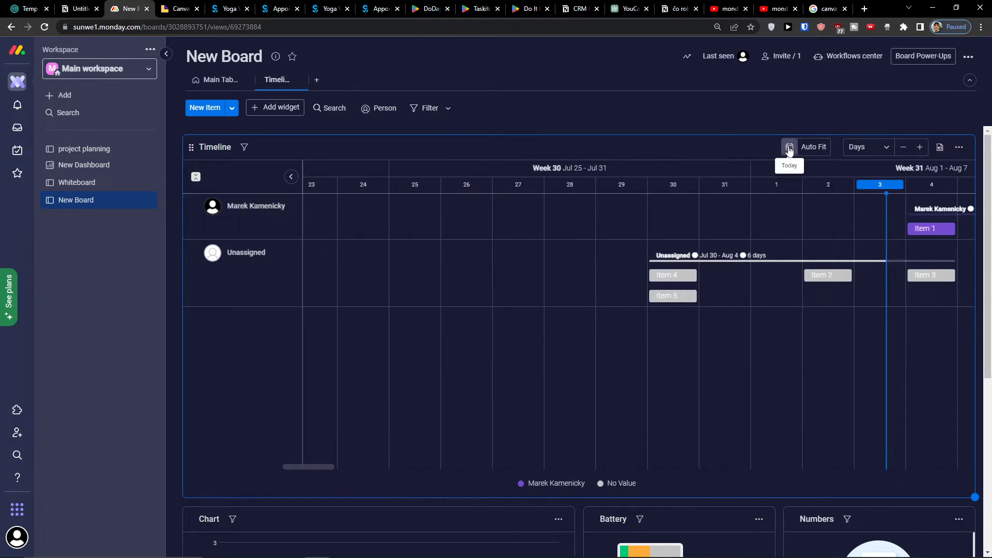
pyautogui.moveTo(828, 216); pyautogui.dragTo(608, 213)
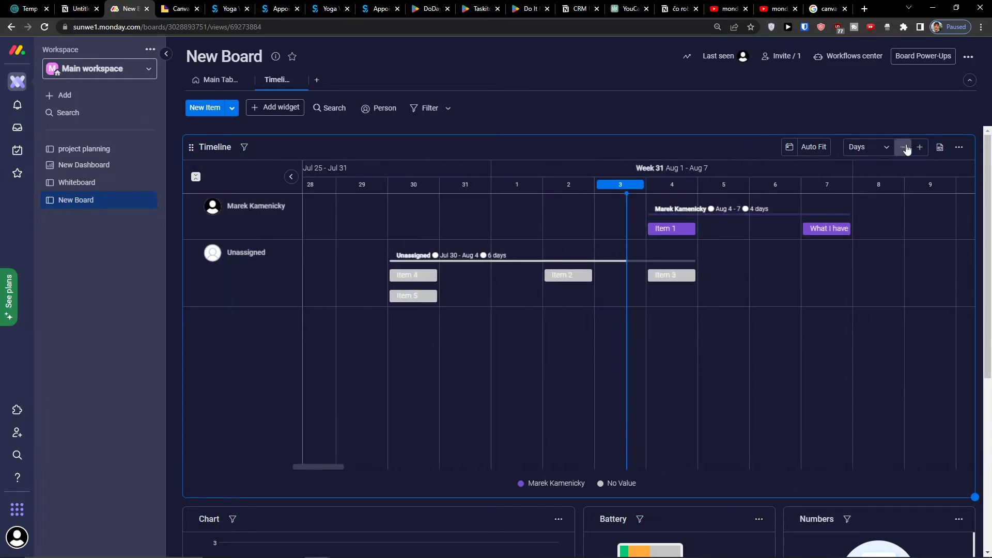
pyautogui.click(889, 148)
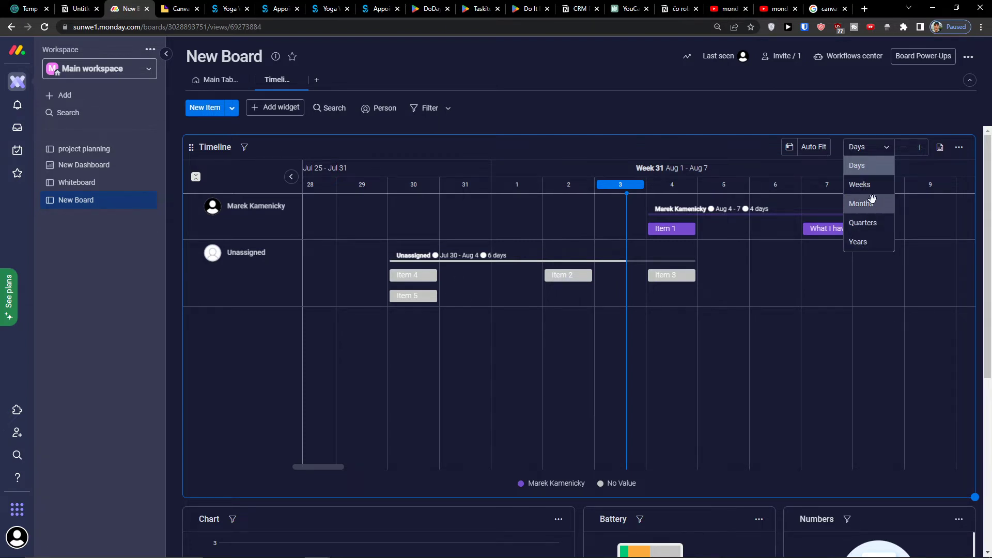
pyautogui.click(872, 198)
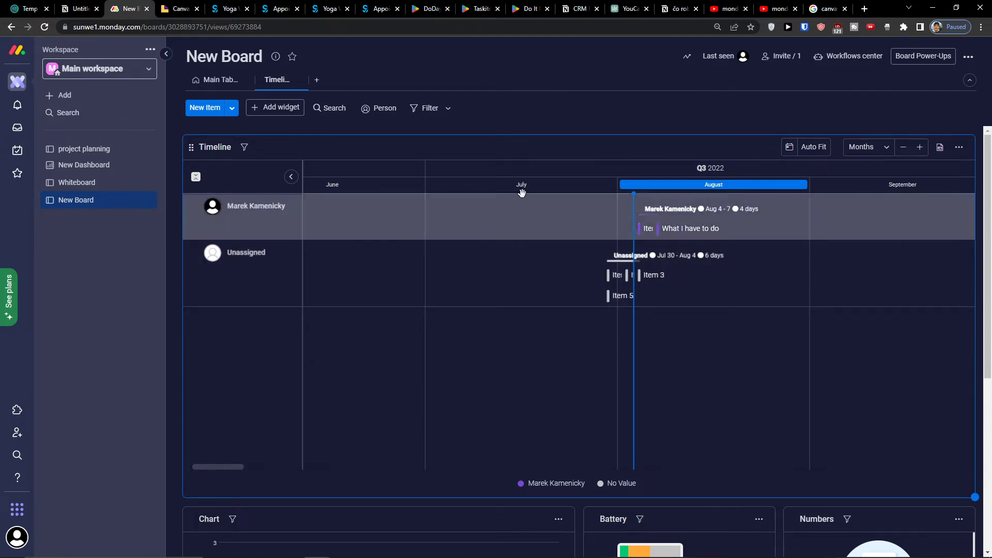
# Step: Start item 'task I need to done', assign it to the team member, with status Stuck
pyautogui.click(223, 111)
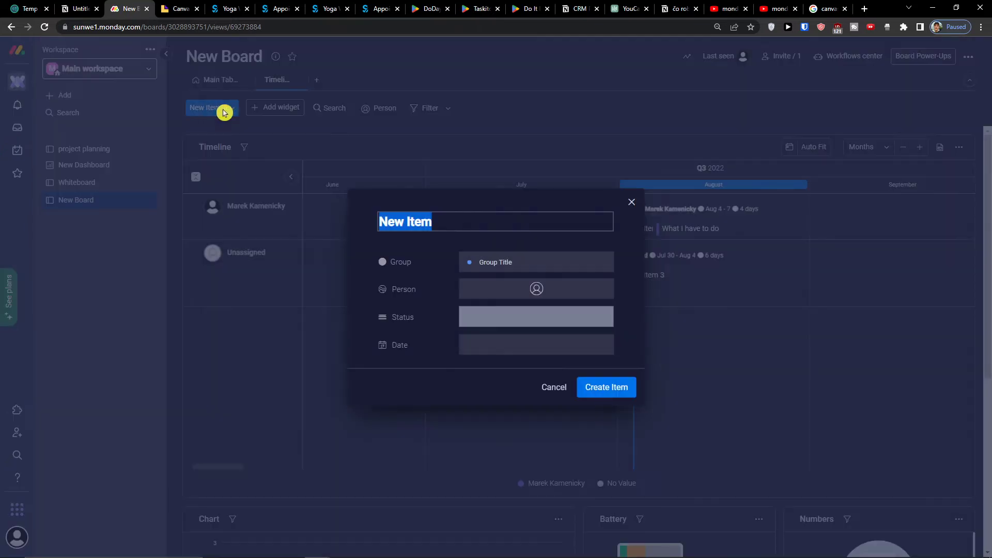
pyautogui.write('task')
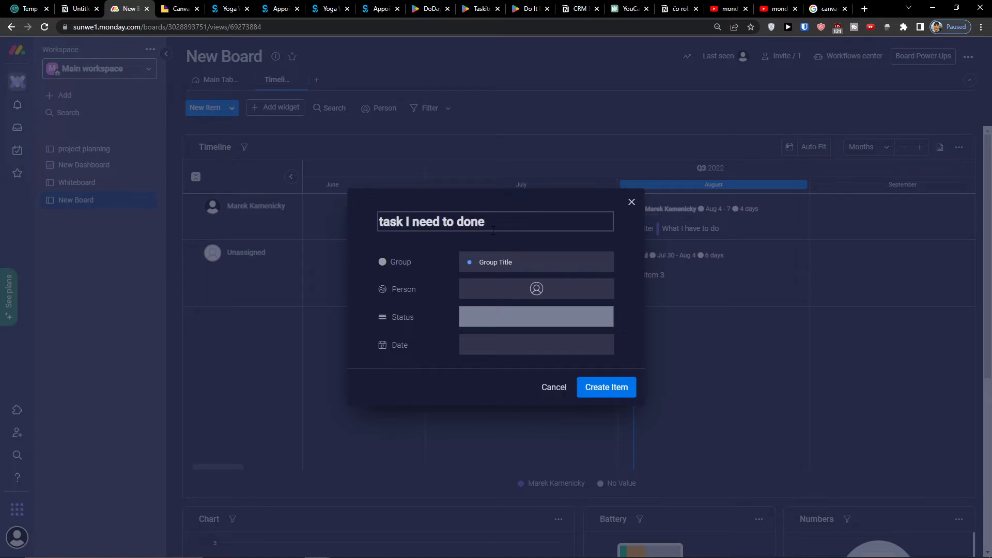
pyautogui.click(508, 288)
pyautogui.click(509, 358)
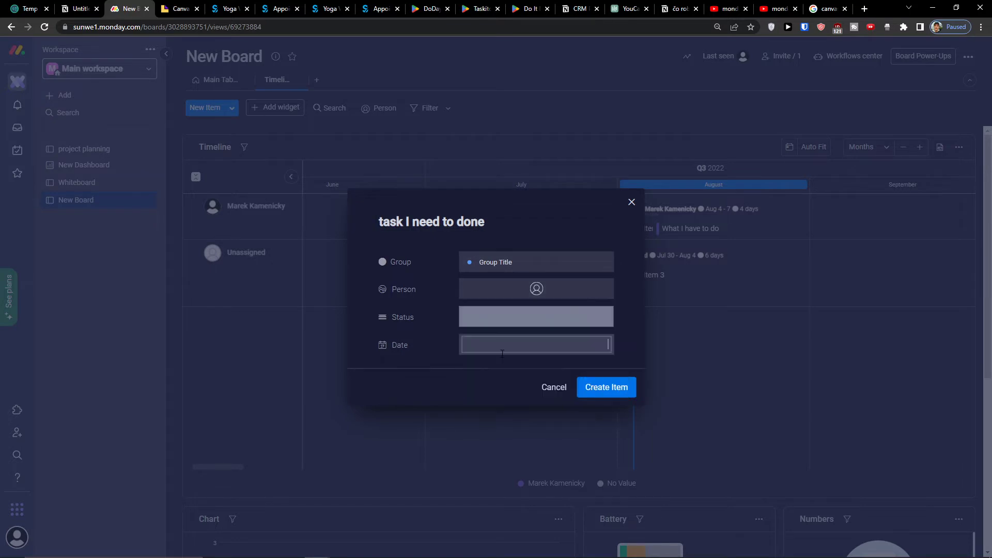
pyautogui.click(512, 329)
pyautogui.click(522, 350)
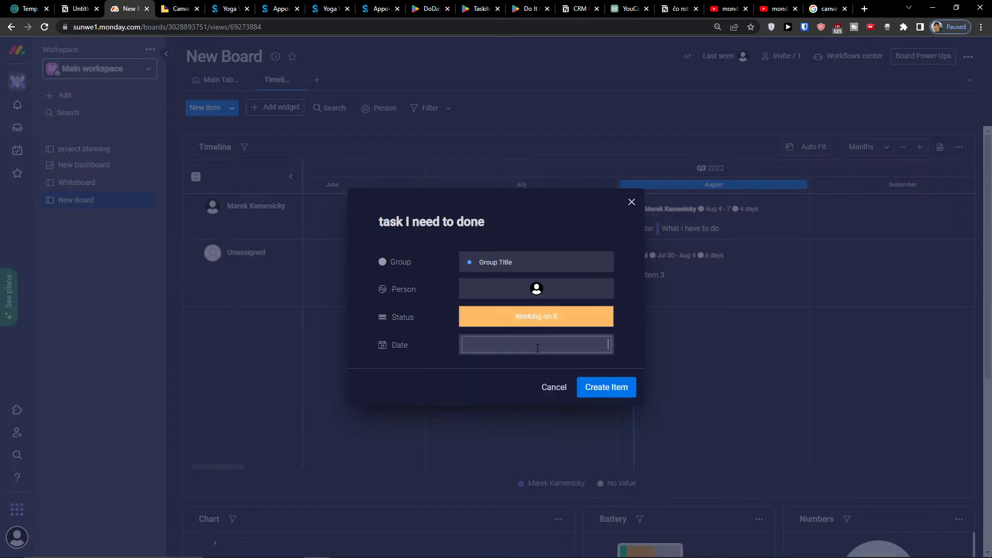
pyautogui.click(539, 330)
pyautogui.click(536, 371)
# Step: Date the task Sep 8 and create it
pyautogui.click(535, 346)
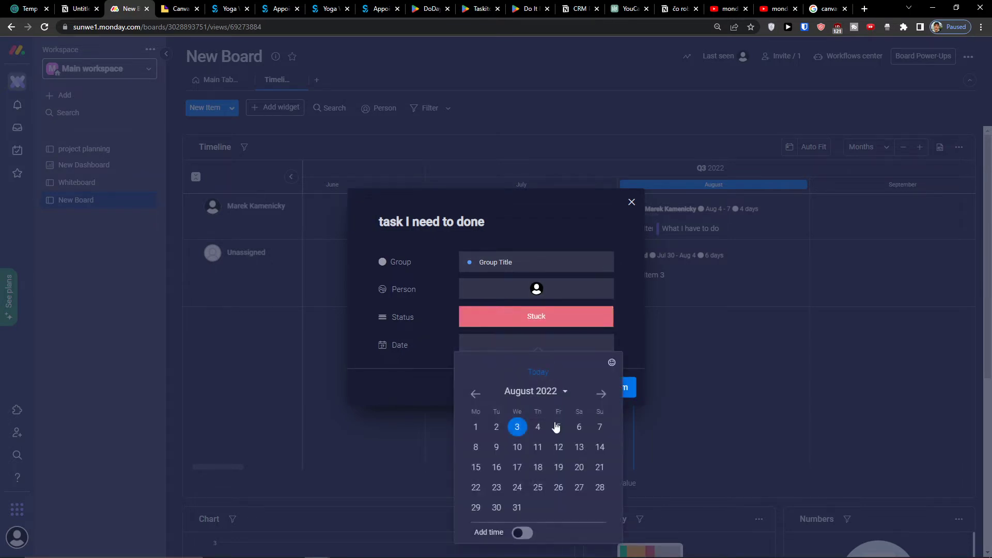
pyautogui.click(600, 394)
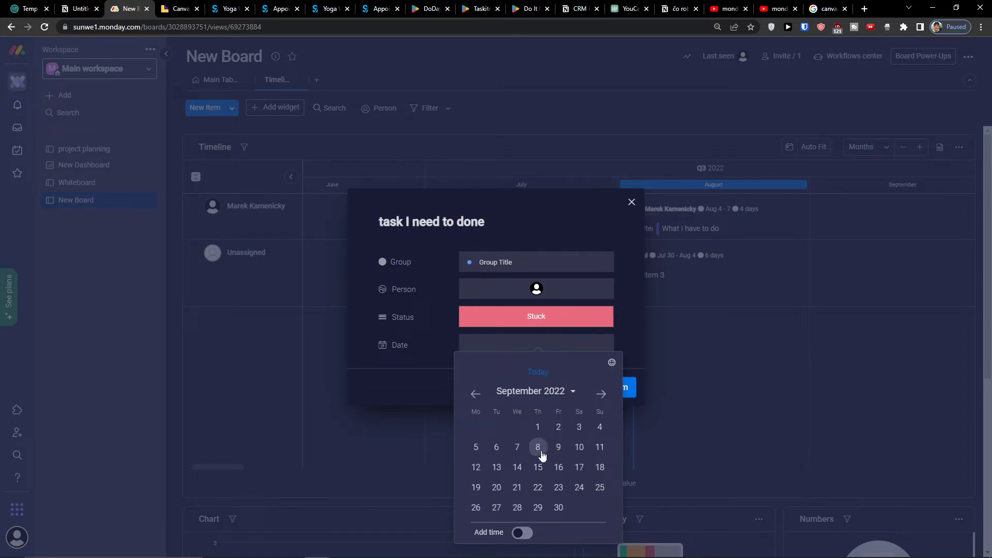
pyautogui.click(538, 448)
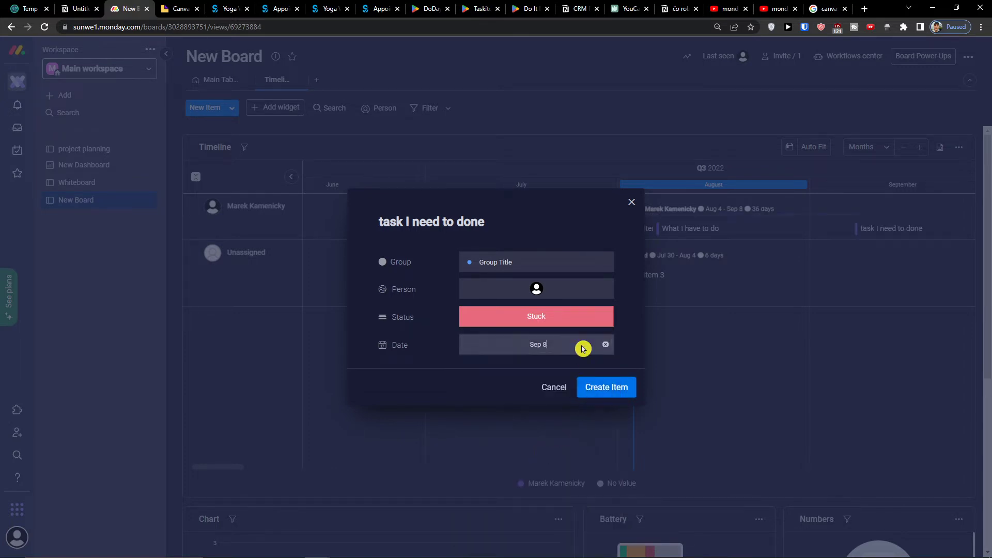
pyautogui.click(582, 348)
pyautogui.click(587, 382)
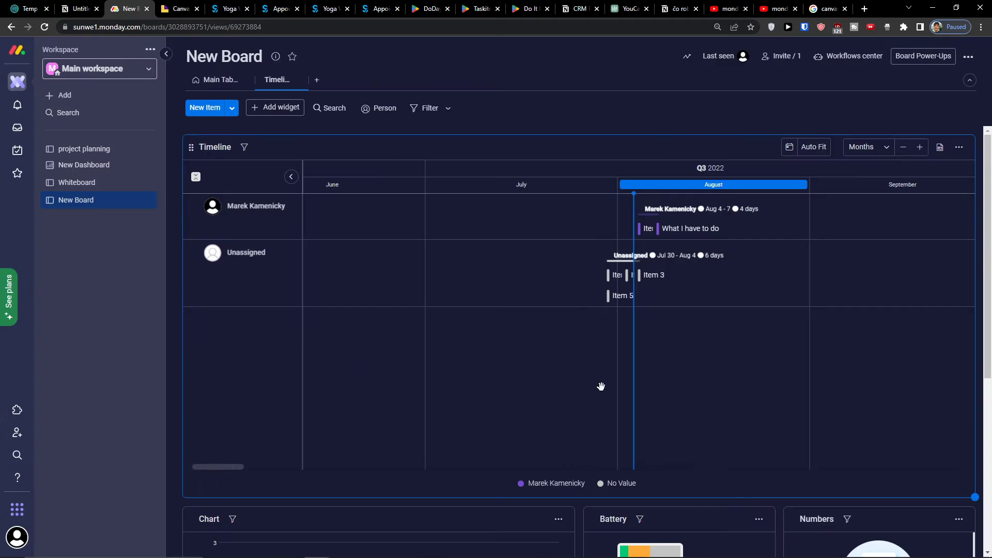
# Step: Cycle the timeline scale through Quarters and Years, settling back on Days
pyautogui.hscroll(5, 846, 315)
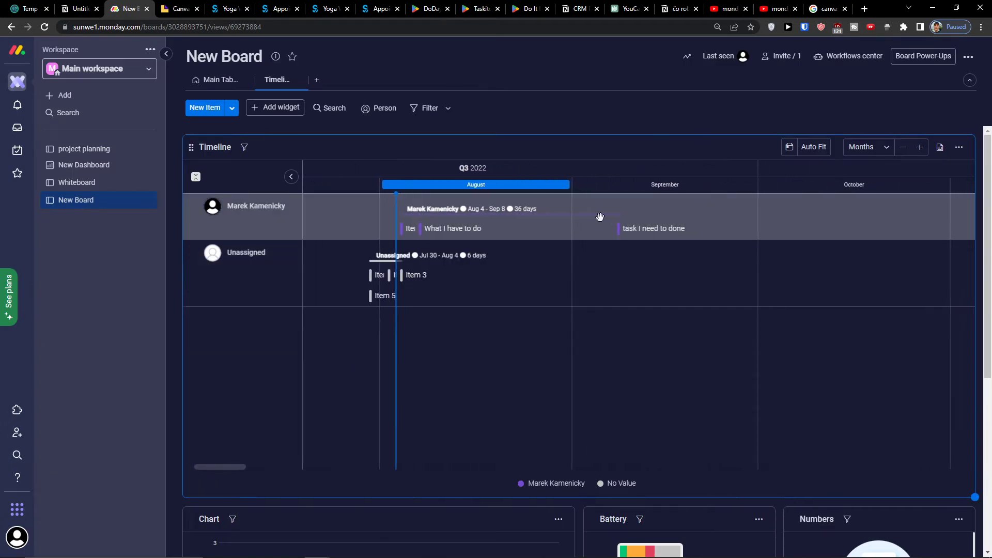
pyautogui.hscroll(1, 604, 222)
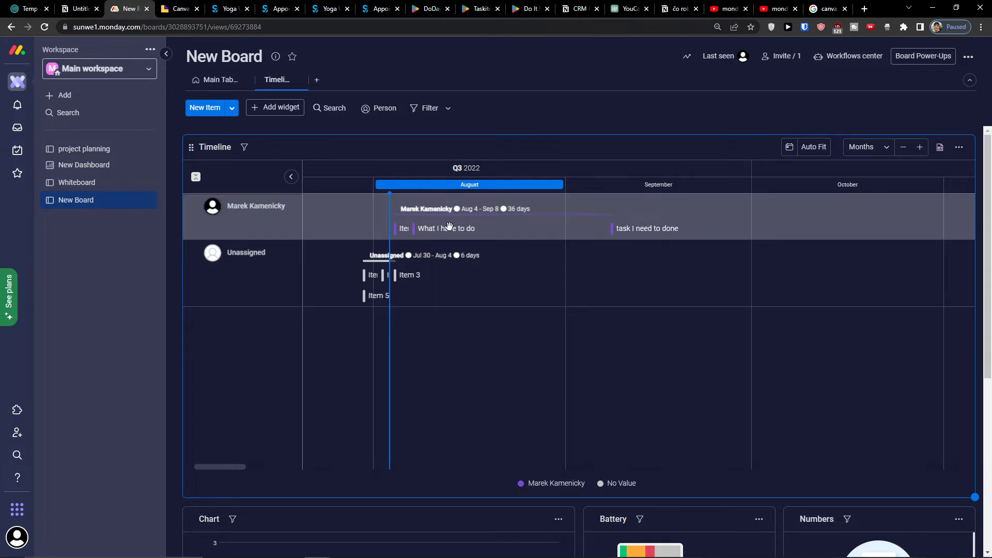
pyautogui.moveTo(217, 466); pyautogui.dragTo(222, 468)
pyautogui.moveTo(392, 394); pyautogui.dragTo(486, 395)
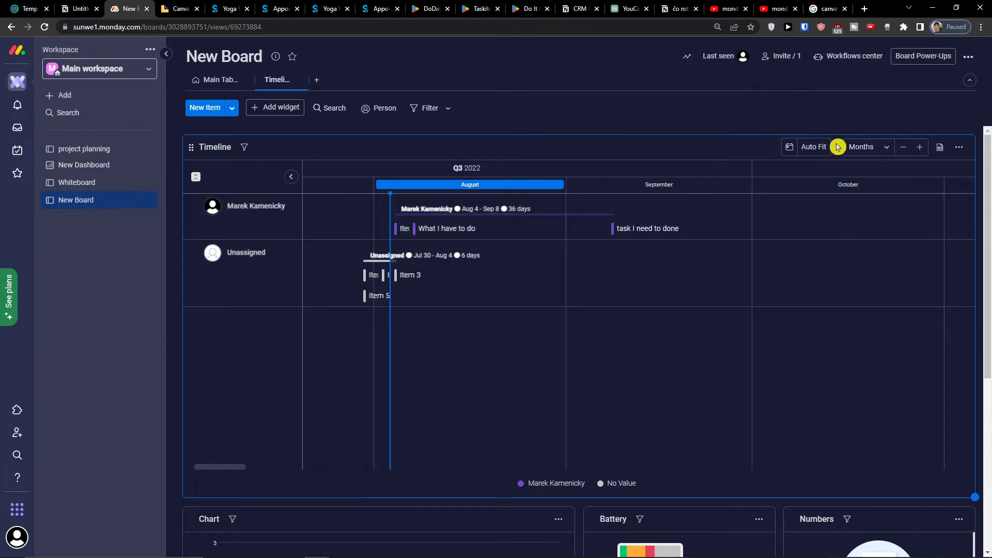
pyautogui.click(860, 147)
pyautogui.click(862, 223)
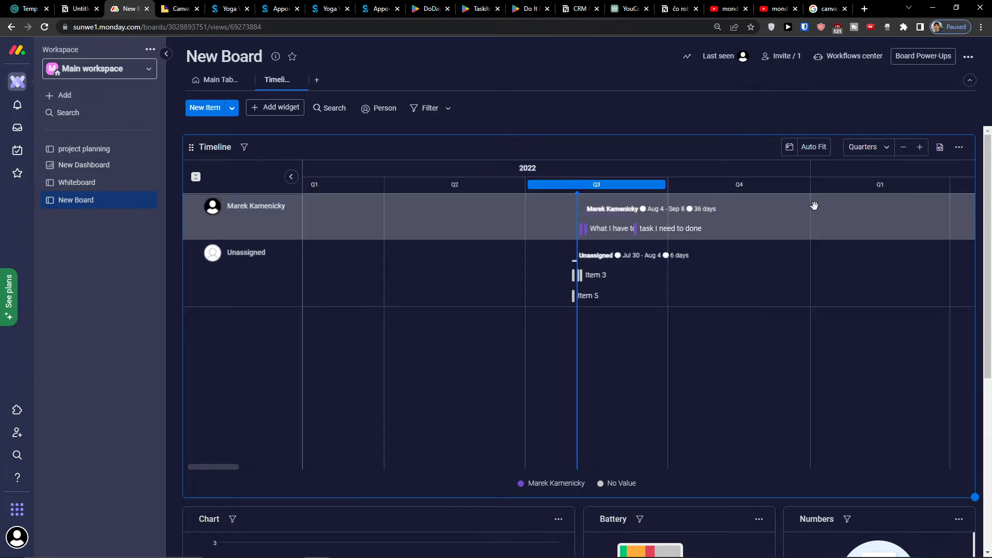
pyautogui.click(865, 156)
pyautogui.click(854, 243)
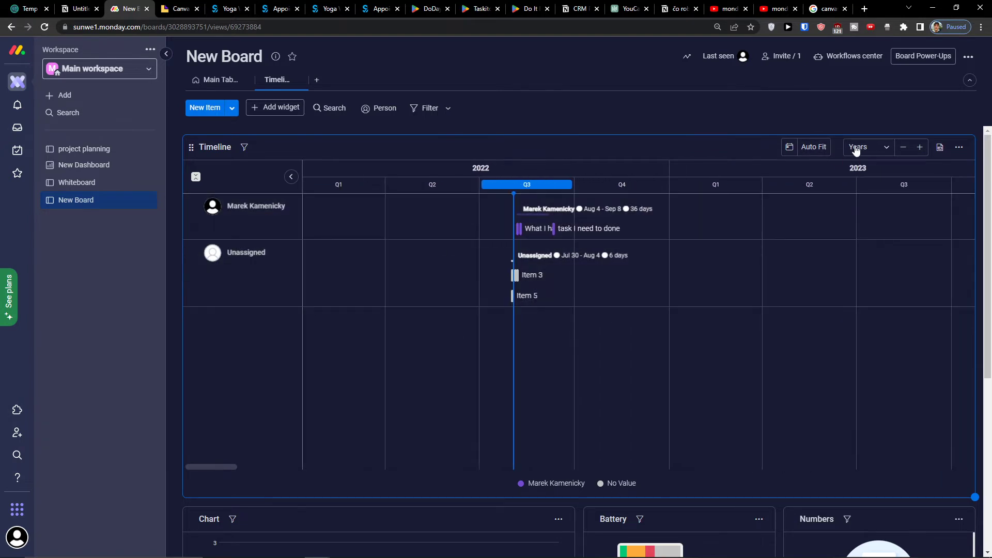
pyautogui.click(857, 148)
pyautogui.click(869, 171)
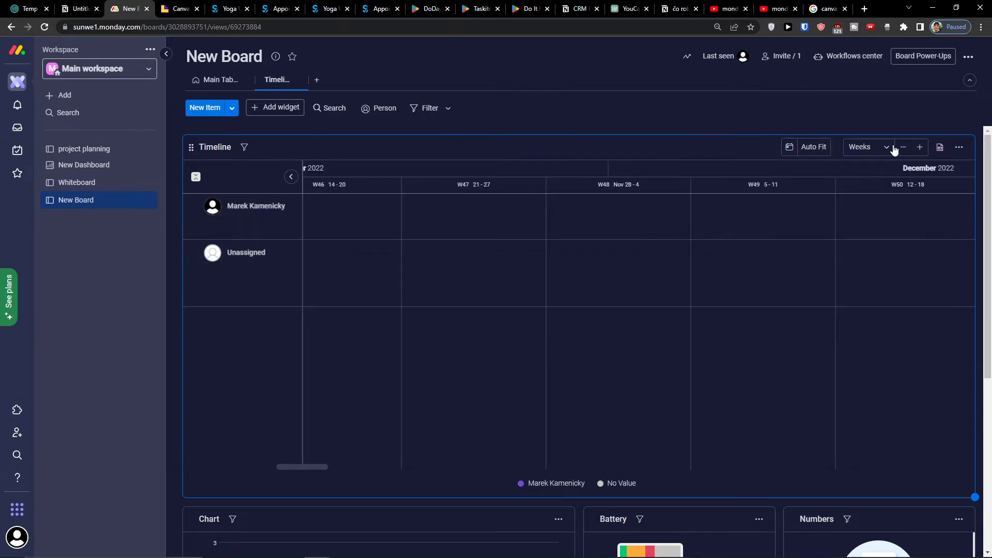
pyautogui.click(870, 149)
pyautogui.click(864, 162)
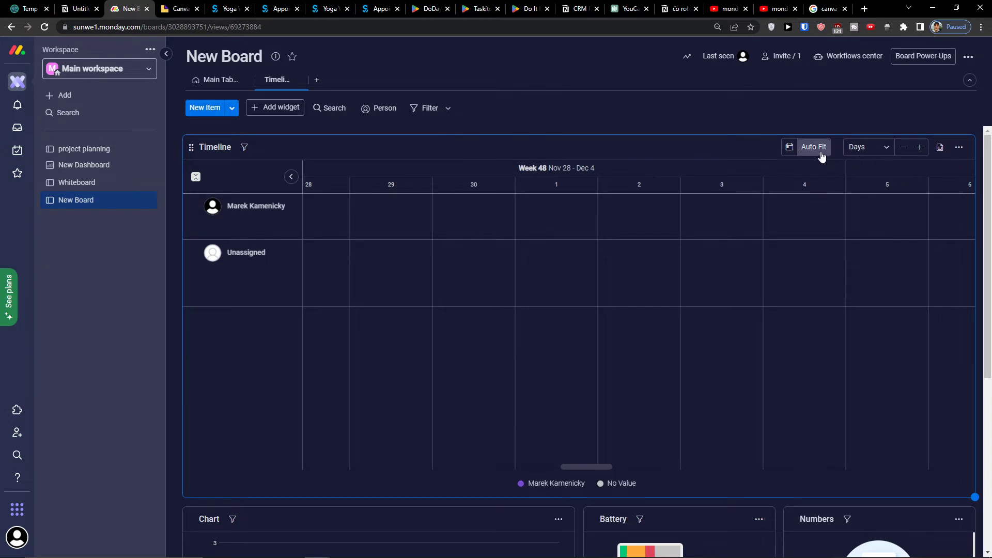
# Step: Jump to today's week and adjust the zoom to show Aug 1–7 day by day
pyautogui.click(789, 149)
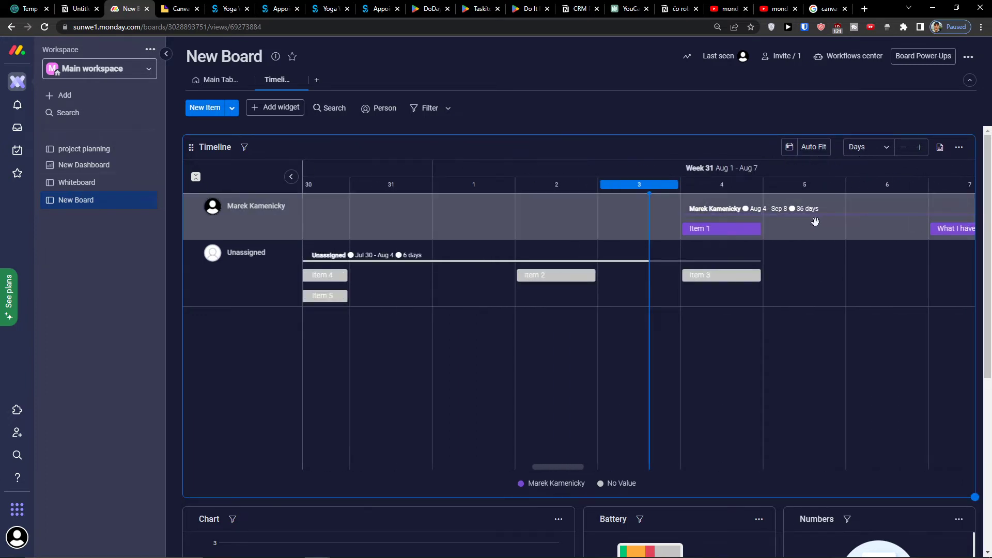
pyautogui.click(902, 147)
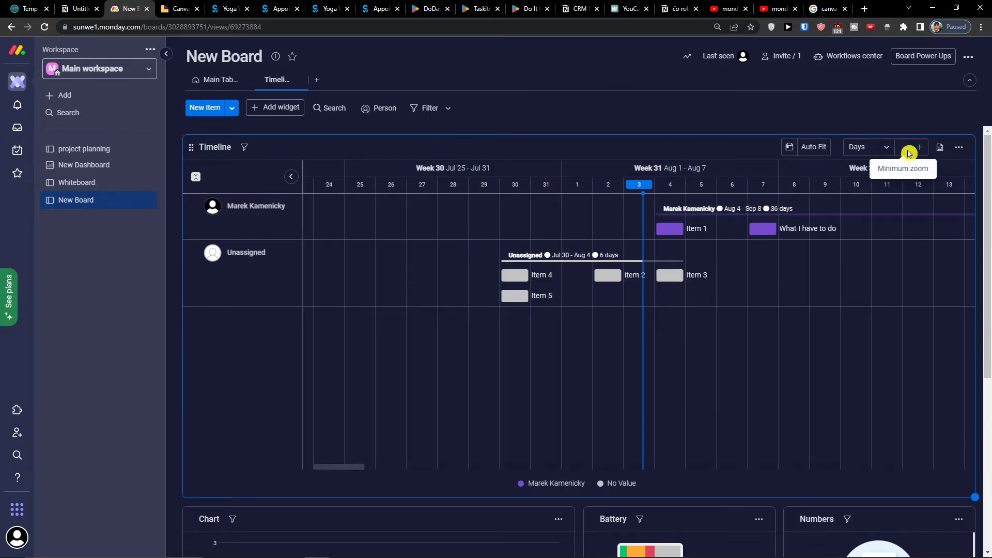
pyautogui.click(918, 147)
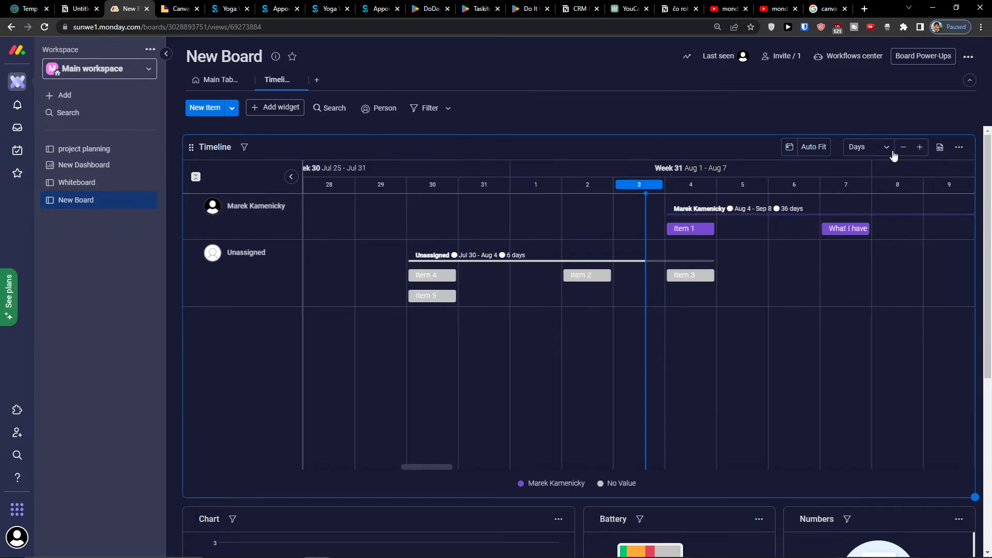
pyautogui.click(903, 148)
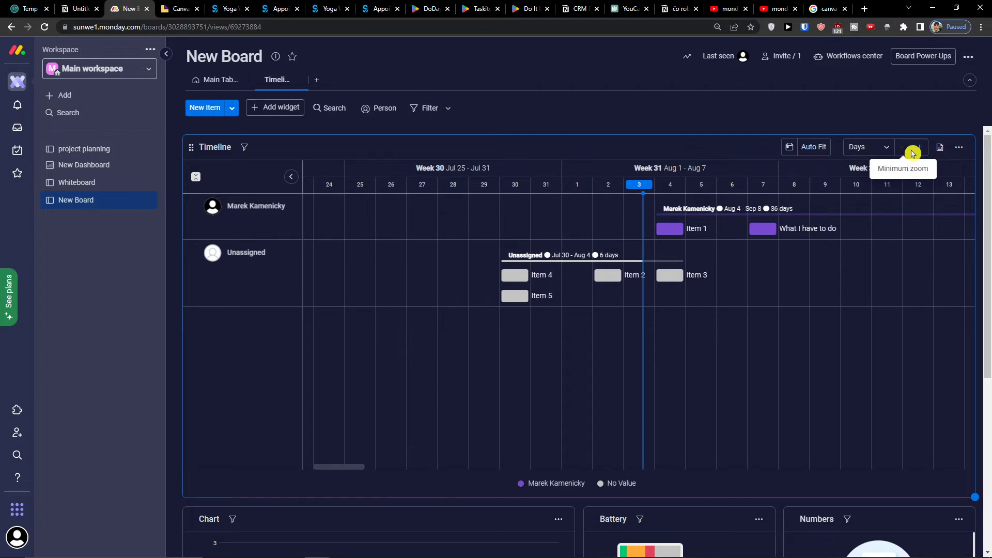
pyautogui.click(918, 148)
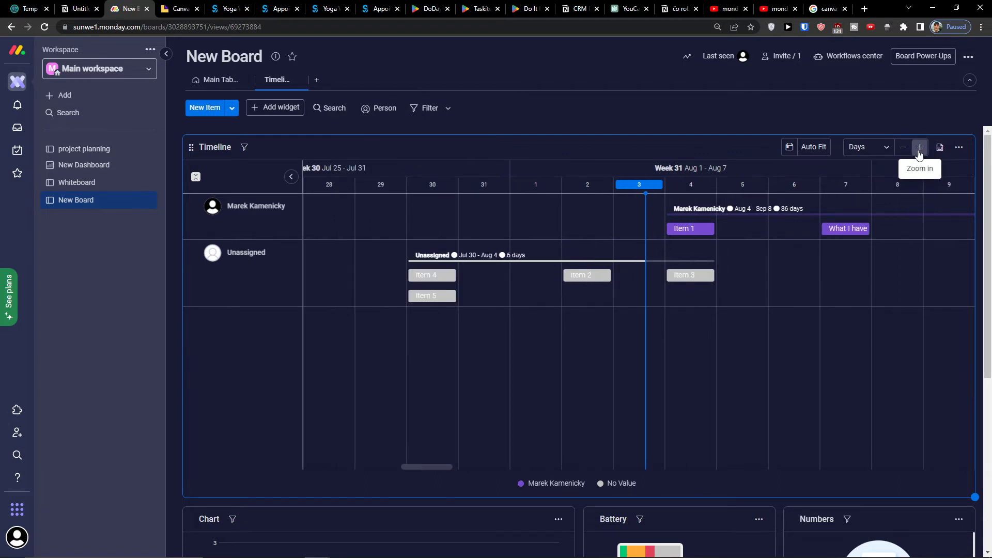
pyautogui.click(918, 149)
pyautogui.click(903, 148)
pyautogui.click(950, 152)
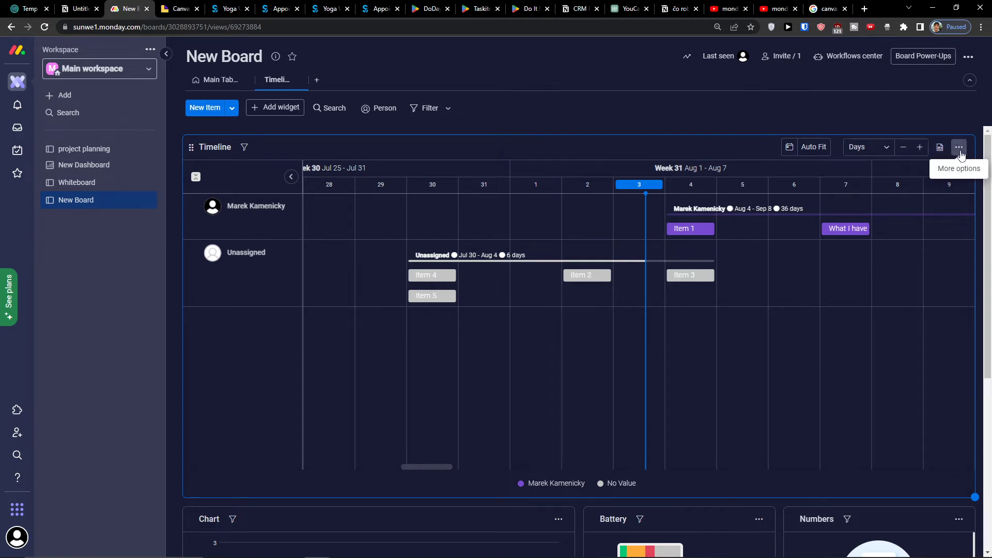
pyautogui.click(959, 150)
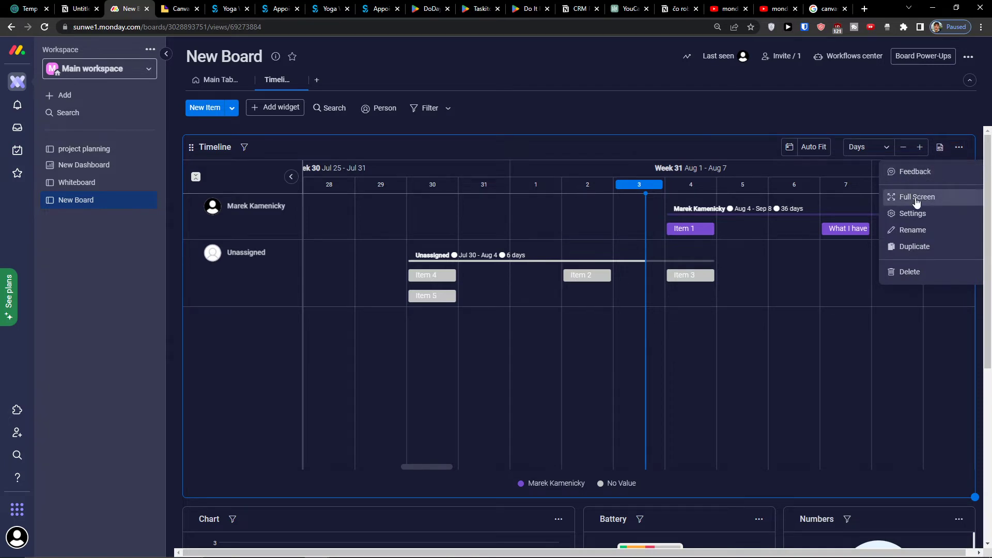
# Step: Show the timeline widget in full screen
pyautogui.click(917, 199)
pyautogui.click(962, 63)
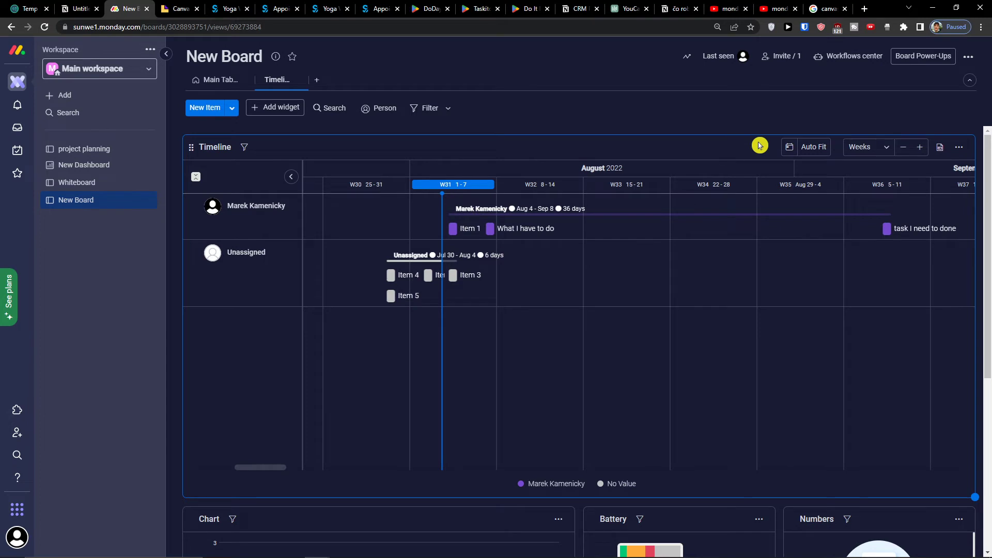
pyautogui.click(959, 147)
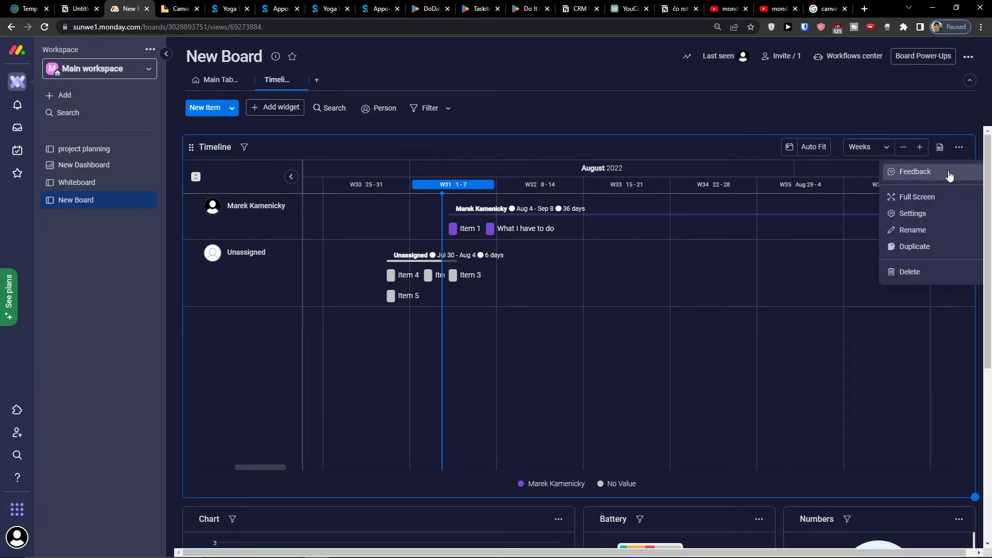
pyautogui.click(934, 195)
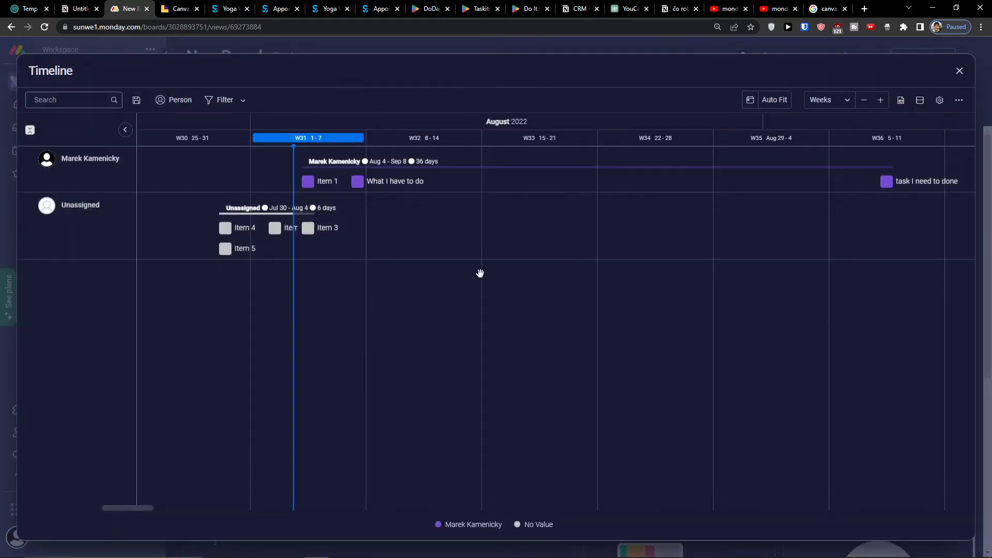
# Step: Rename the widget to 'Timeline For Tasks' and bring up its settings panel
pyautogui.click(960, 104)
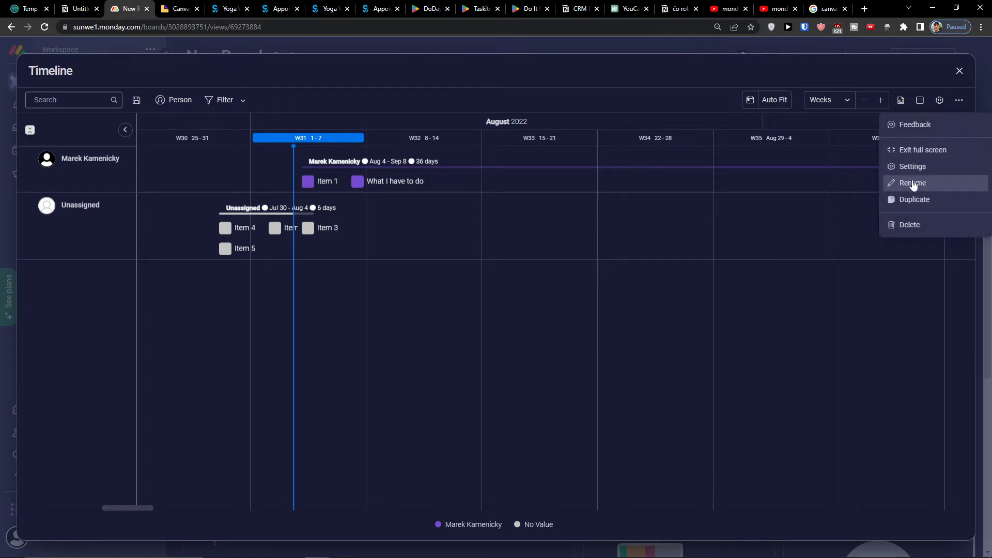
pyautogui.click(913, 184)
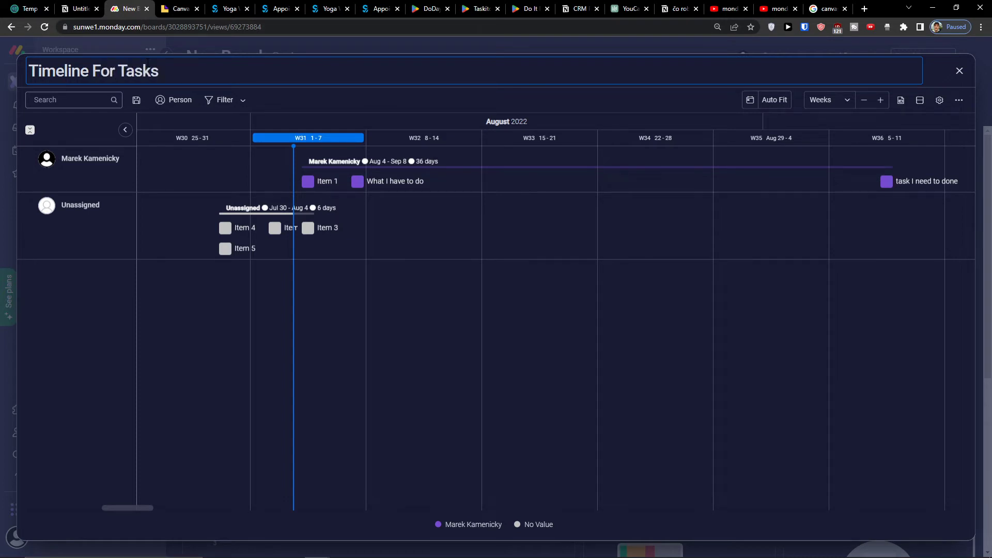
pyautogui.write('For Tasks')
pyautogui.click(211, 378)
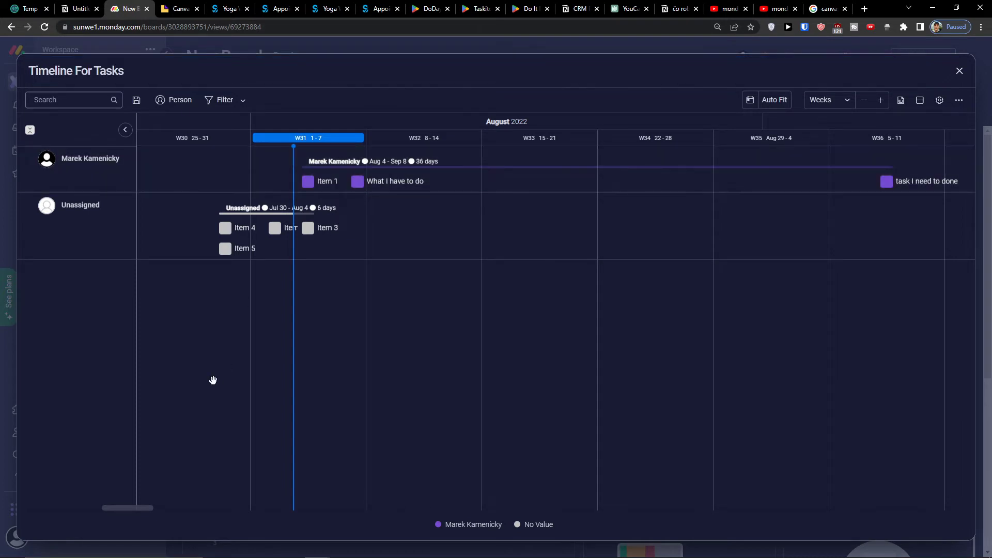
pyautogui.click(958, 100)
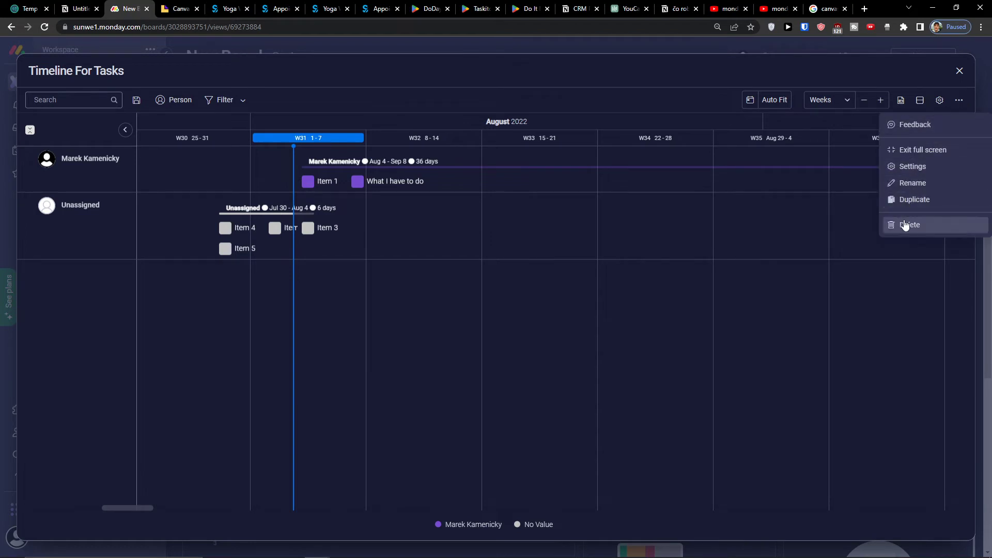
pyautogui.click(939, 100)
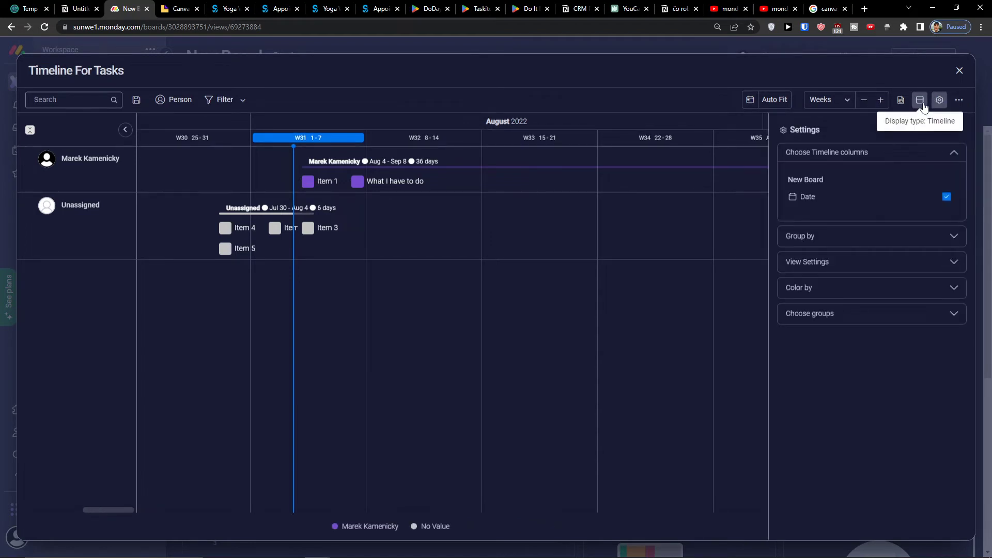
# Step: Reopen the widget settings and recheck the timeline columns section
pyautogui.click(939, 102)
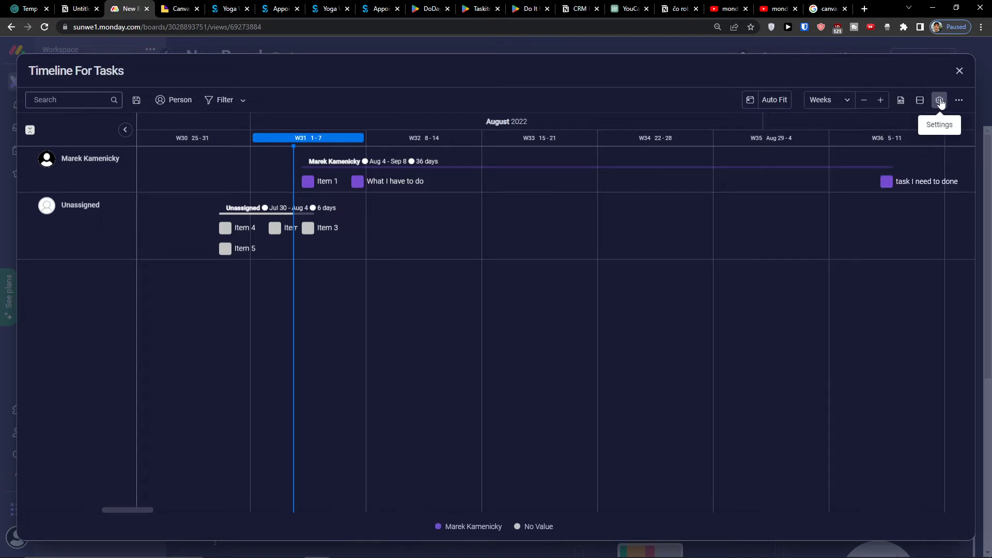
pyautogui.click(939, 101)
pyautogui.click(960, 104)
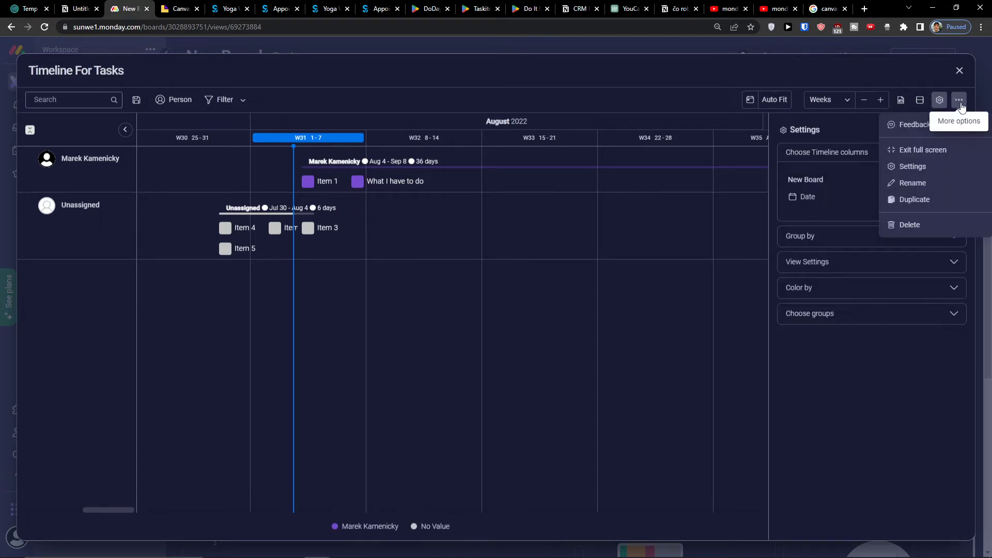
pyautogui.click(959, 103)
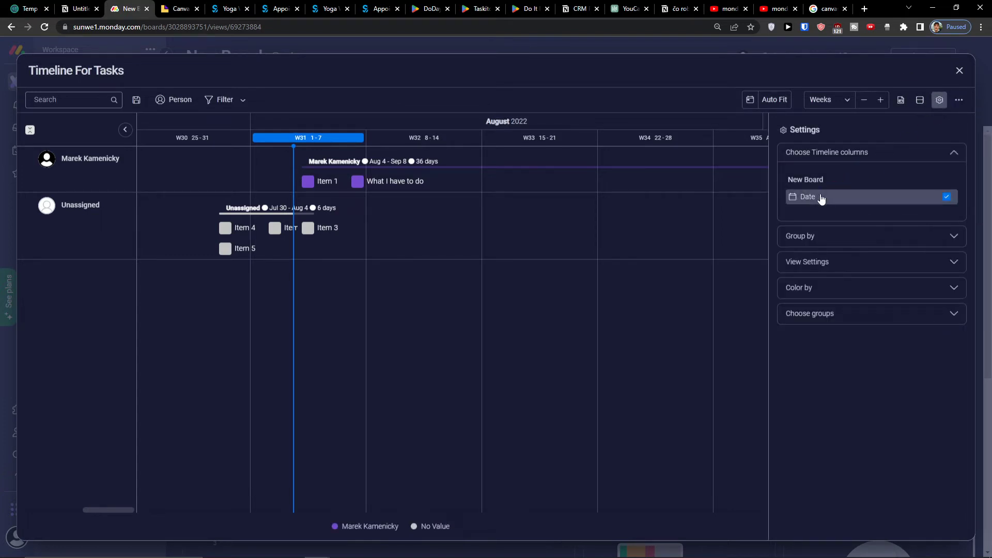
pyautogui.click(825, 155)
pyautogui.click(825, 155)
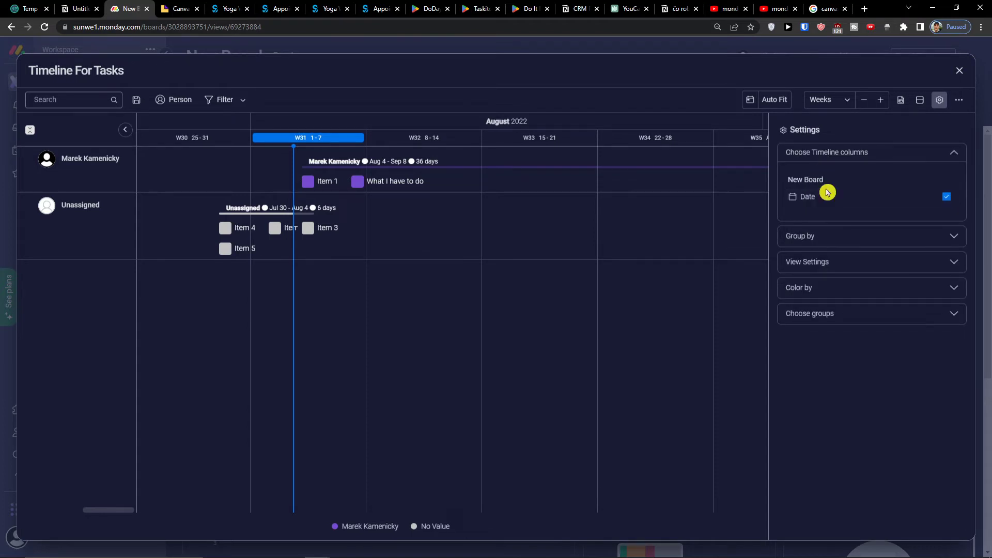
# Step: Try grouping the timeline by Board, then restore grouping by Person
pyautogui.click(832, 236)
pyautogui.click(848, 223)
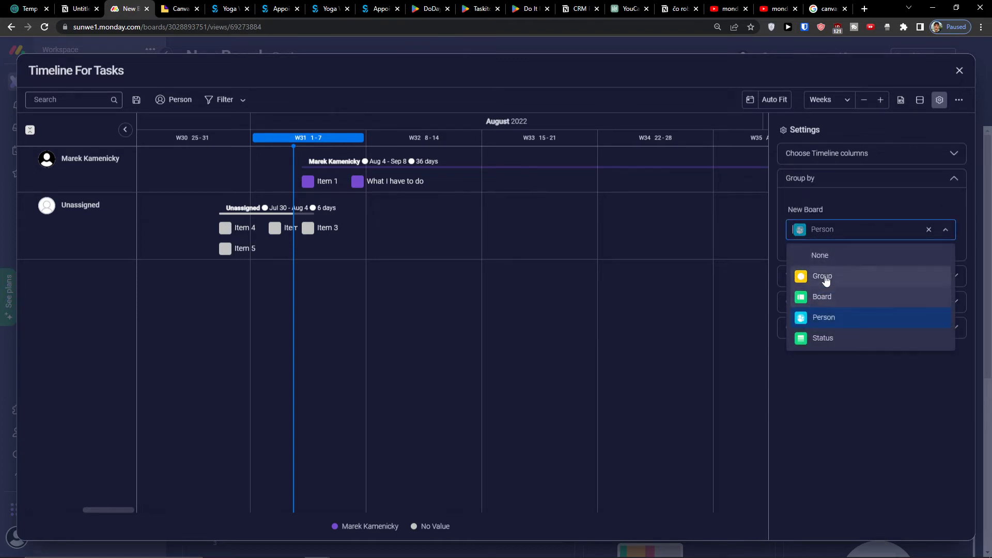
pyautogui.click(824, 299)
pyautogui.click(842, 236)
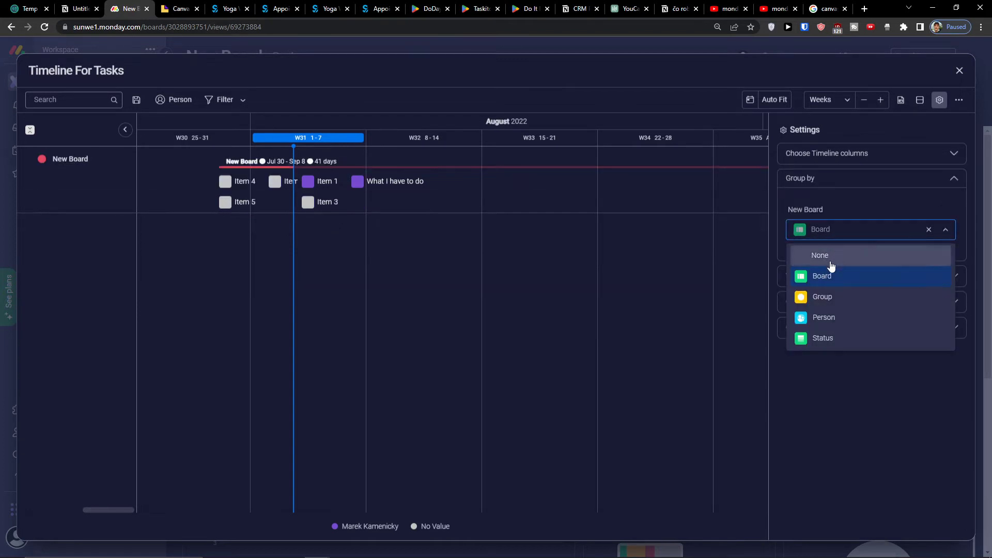
pyautogui.click(822, 319)
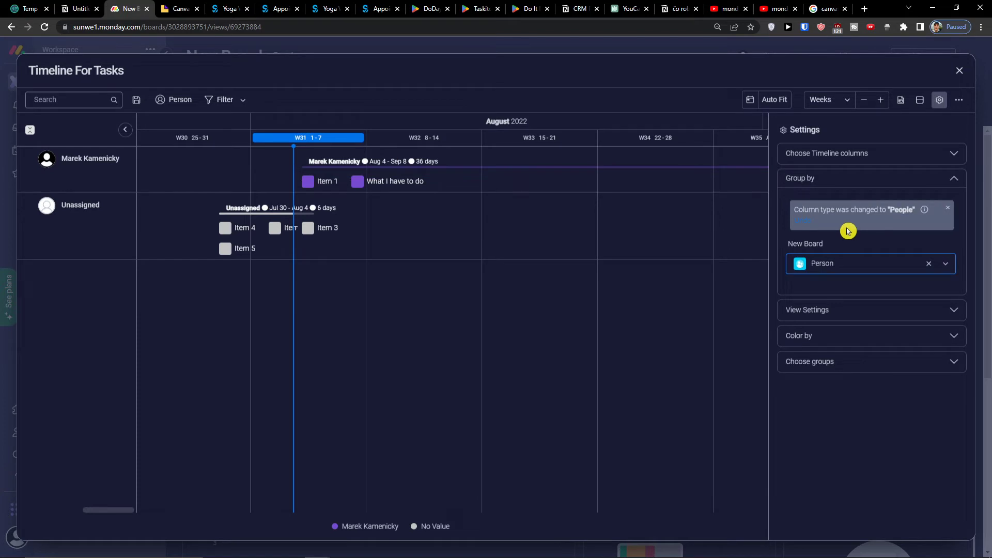
pyautogui.click(959, 100)
# Step: Exit full screen, then show Timeline For Tasks full screen again
pyautogui.click(922, 151)
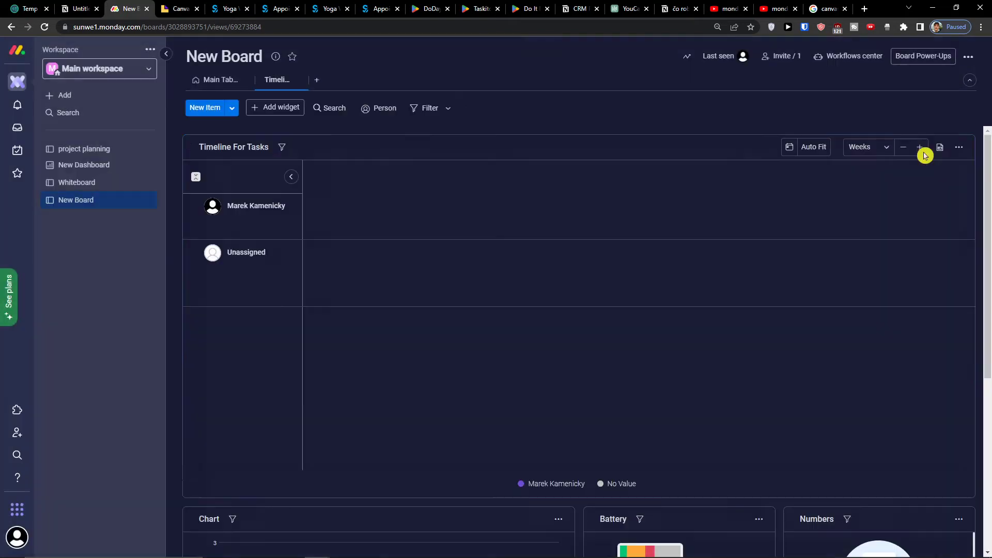
pyautogui.click(959, 147)
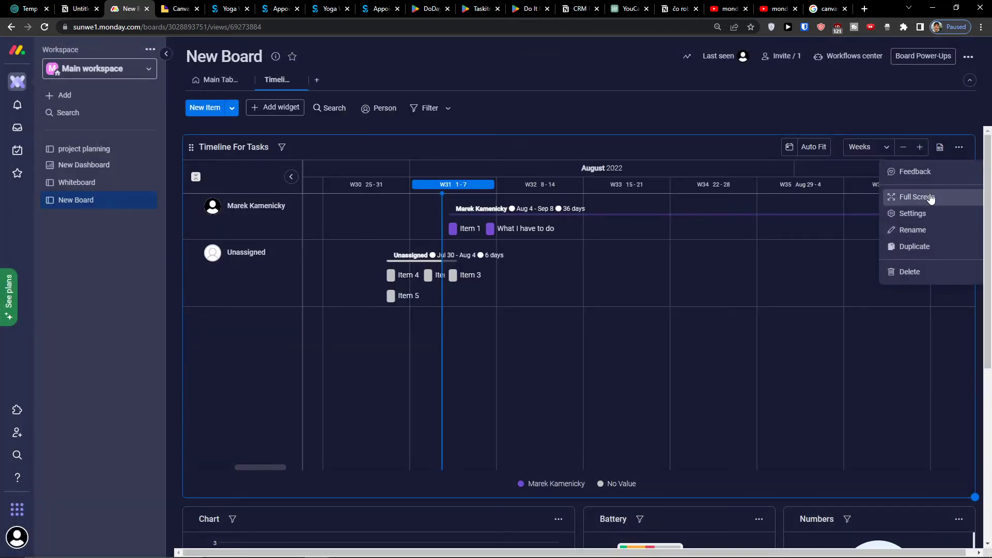
pyautogui.click(913, 213)
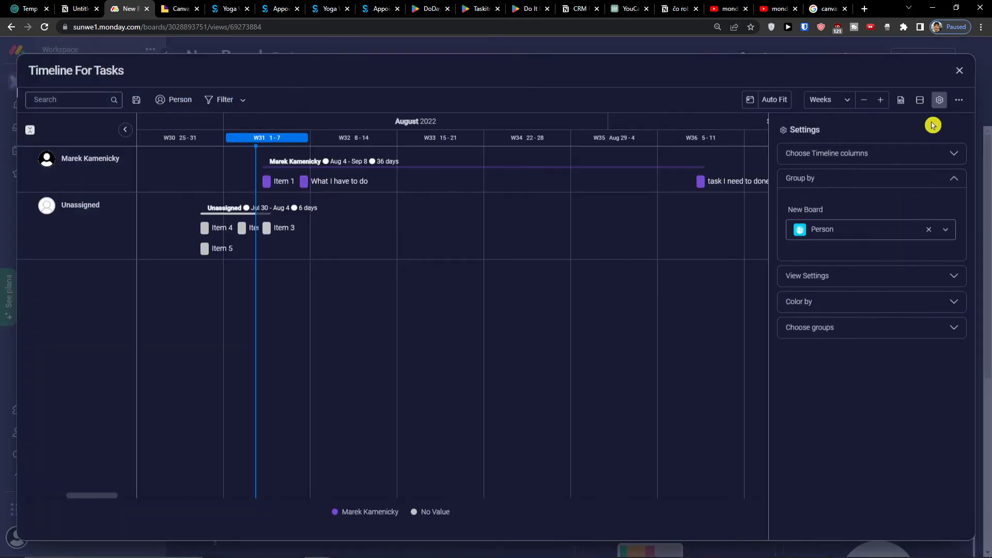
pyautogui.click(959, 100)
pyautogui.click(874, 157)
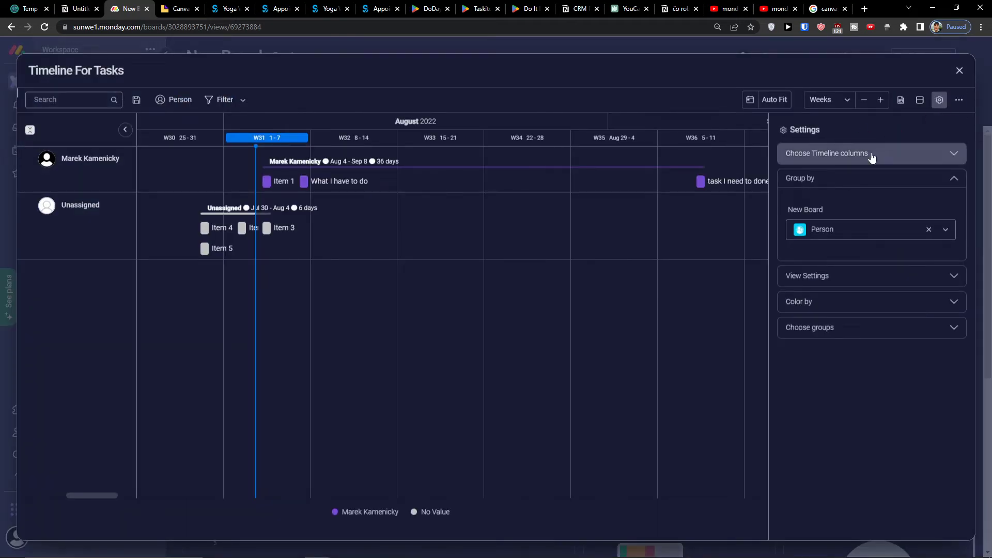
# Step: Cycle the timeline grouping through Status, Group and None, ending on Person
pyautogui.click(845, 177)
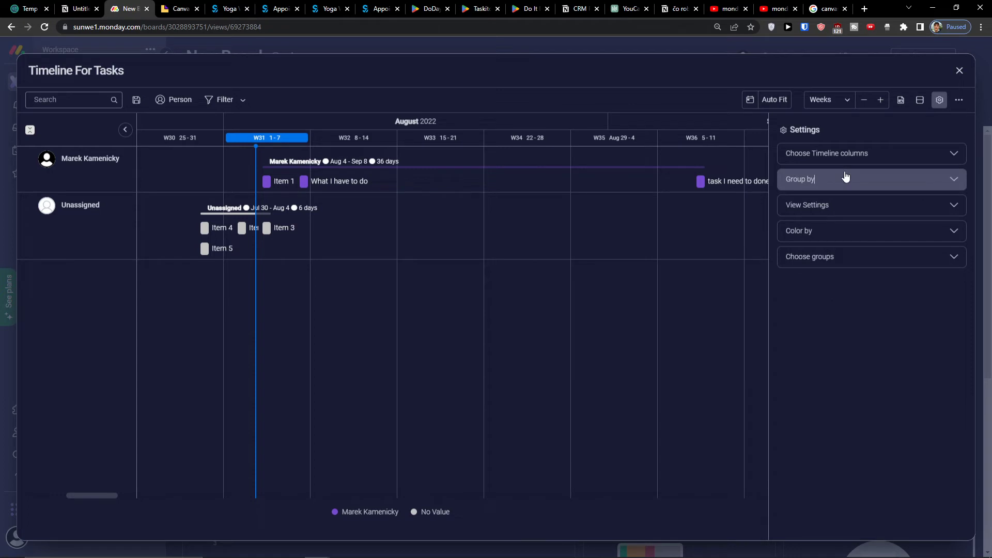
pyautogui.click(841, 189)
pyautogui.click(829, 229)
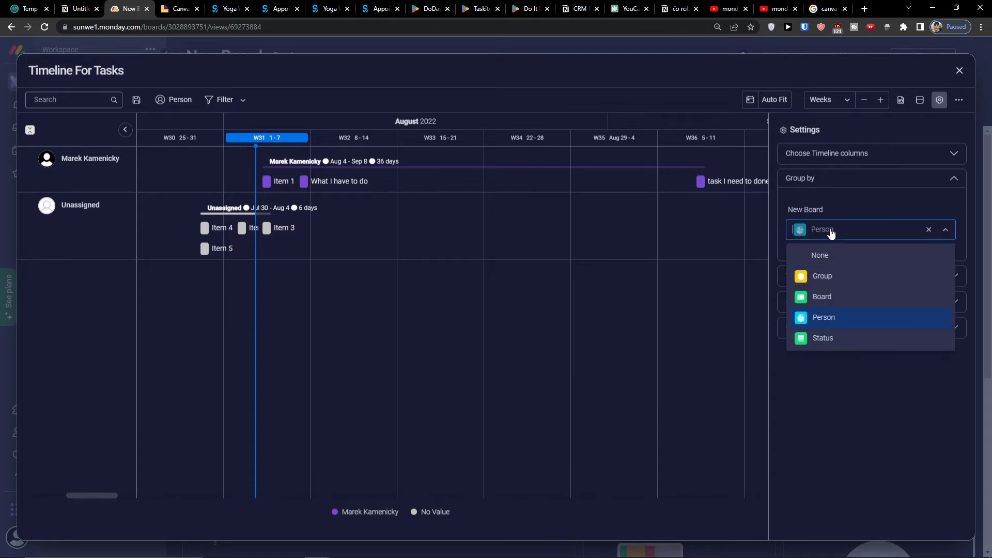
pyautogui.click(840, 338)
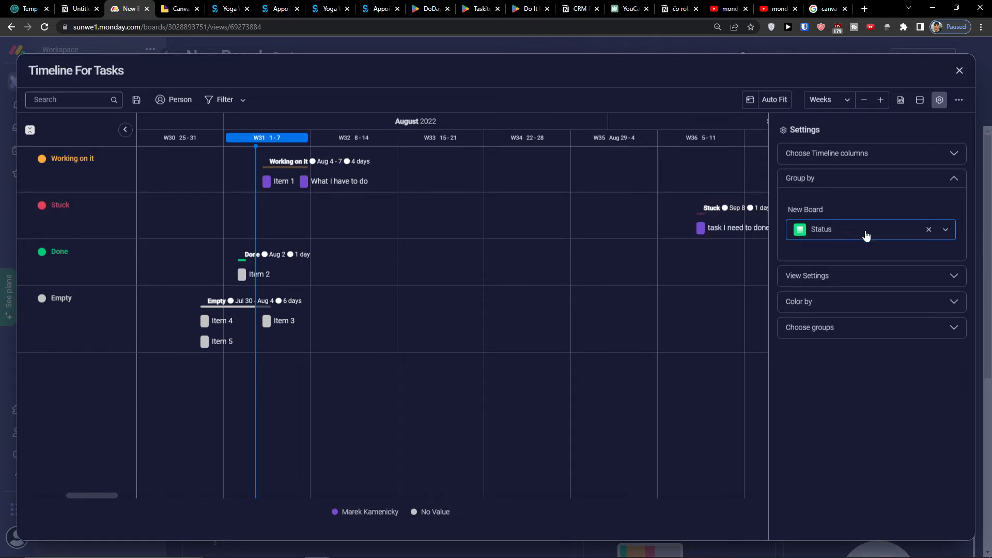
pyautogui.click(888, 230)
pyautogui.click(851, 298)
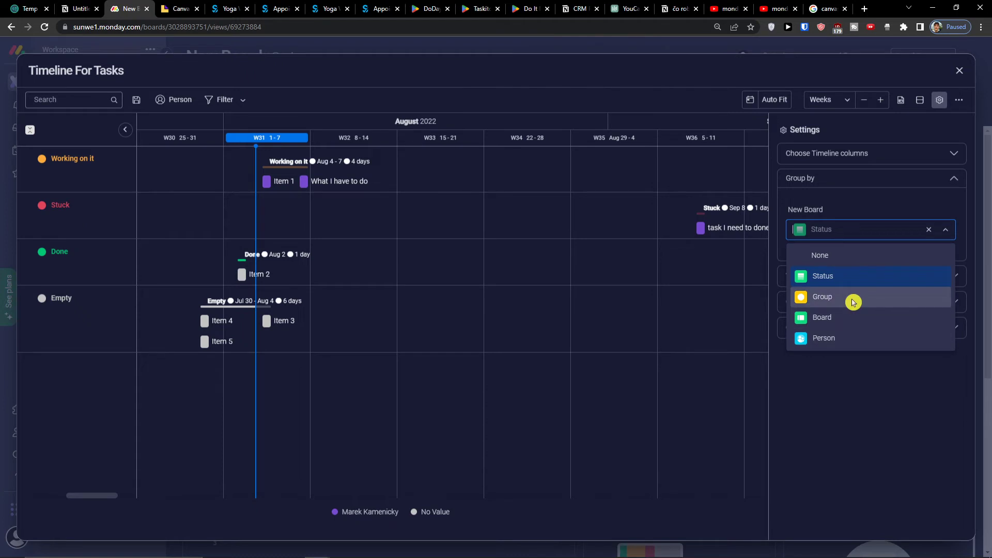
pyautogui.click(832, 260)
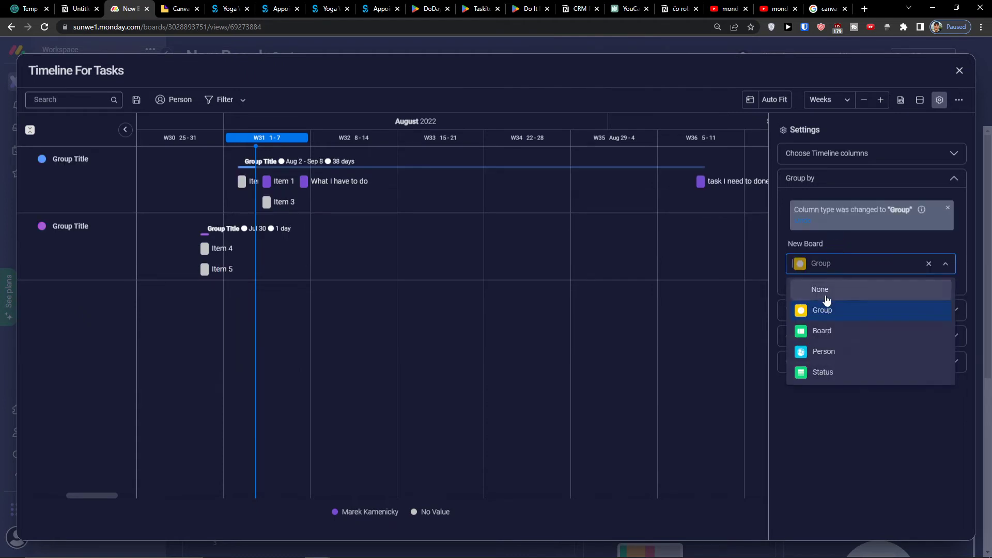
pyautogui.click(826, 293)
pyautogui.click(840, 236)
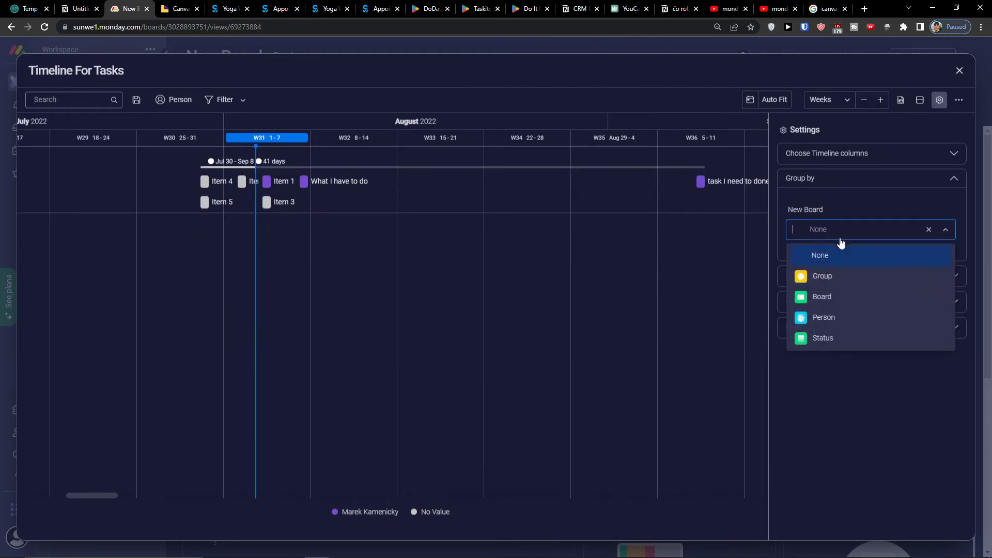
pyautogui.click(824, 317)
pyautogui.click(829, 310)
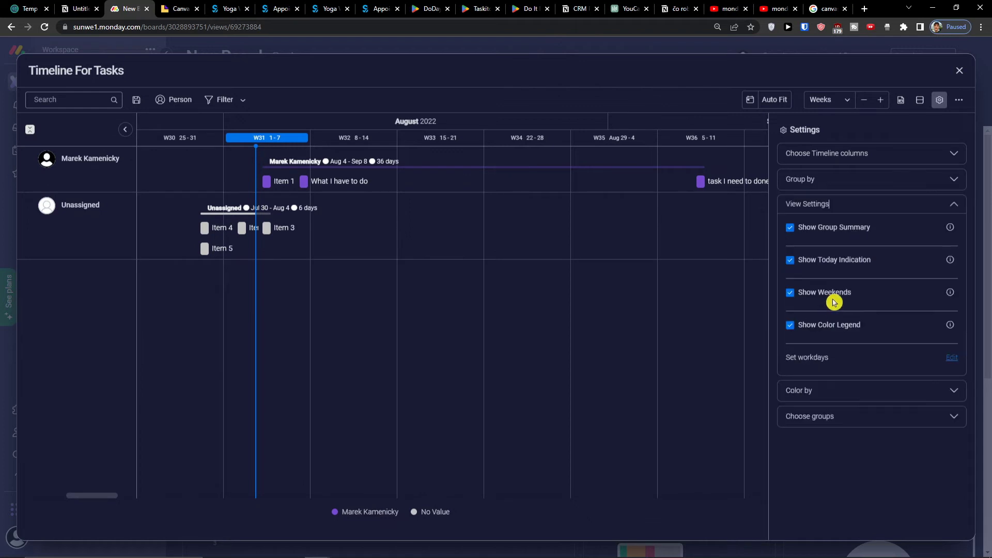
pyautogui.click(865, 261)
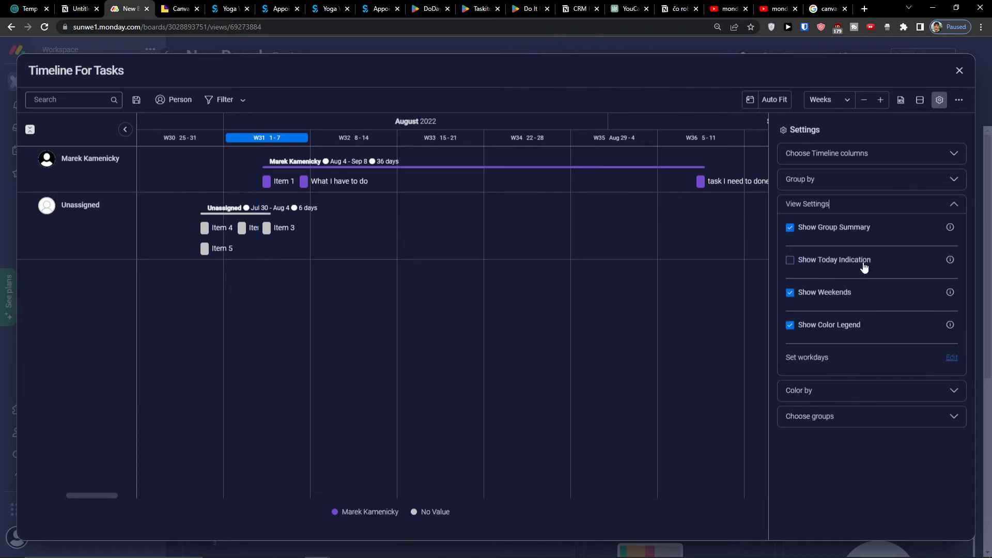
pyautogui.click(864, 264)
pyautogui.click(828, 294)
pyautogui.click(828, 295)
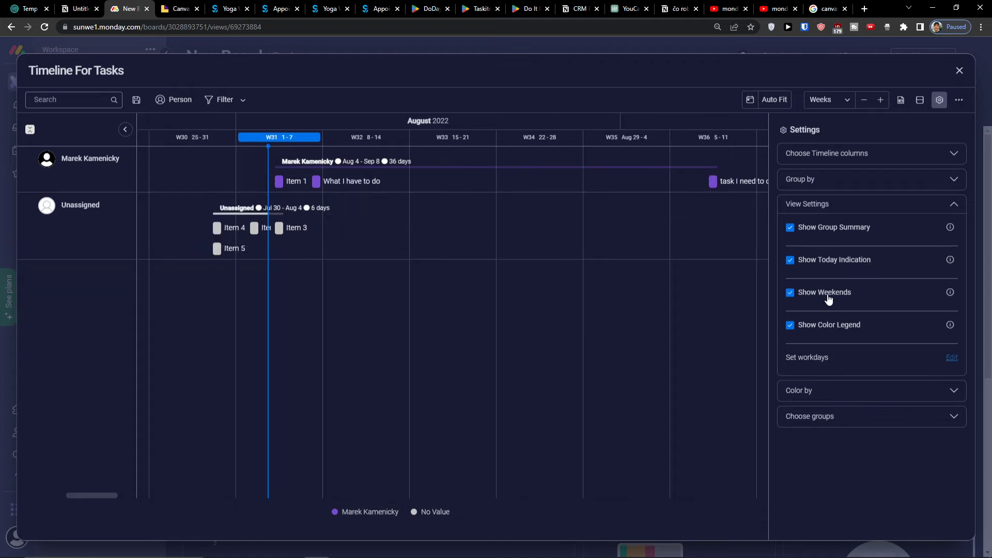
pyautogui.click(827, 295)
pyautogui.click(828, 297)
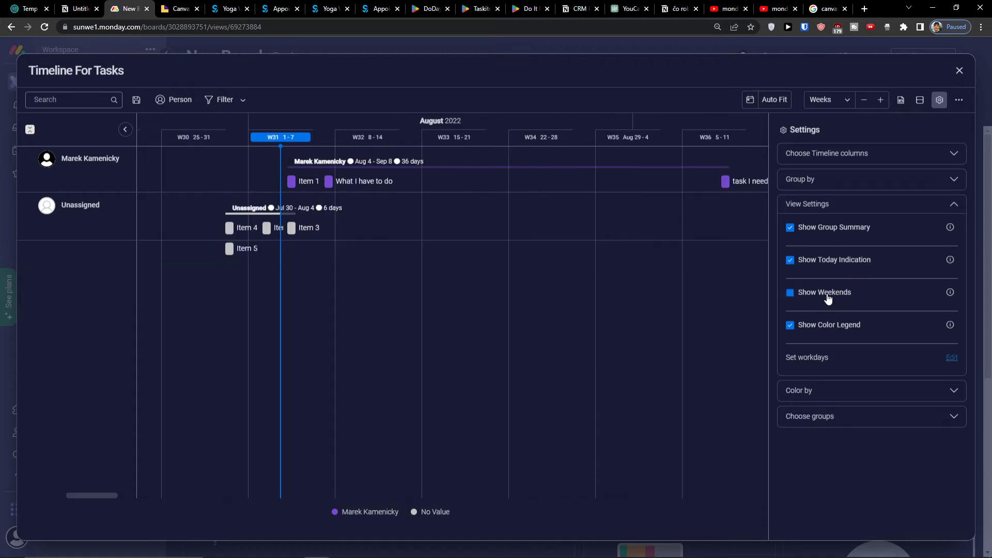
pyautogui.click(825, 329)
pyautogui.click(825, 331)
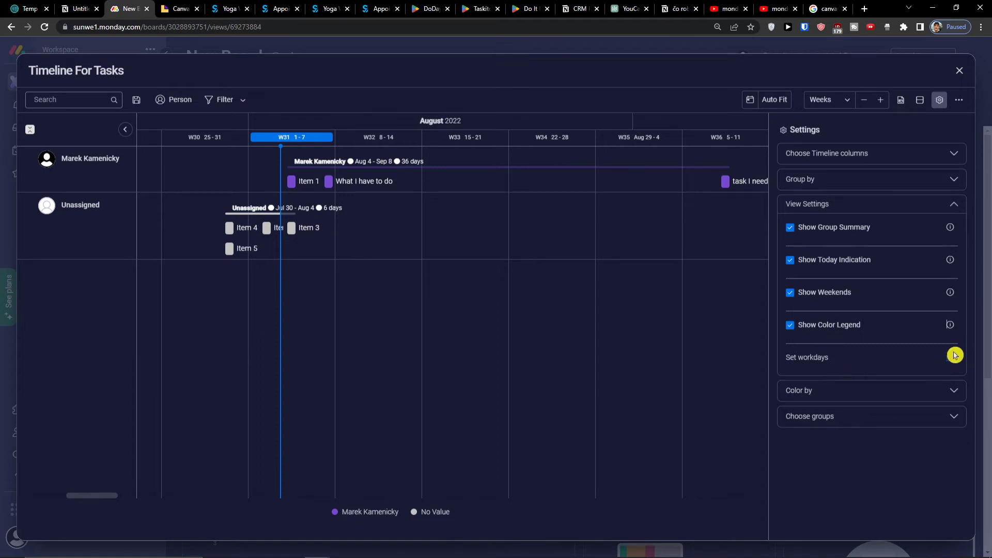
# Step: Try coloring items by group, restore coloring by person, and review the Choose groups section
pyautogui.click(958, 388)
pyautogui.click(878, 287)
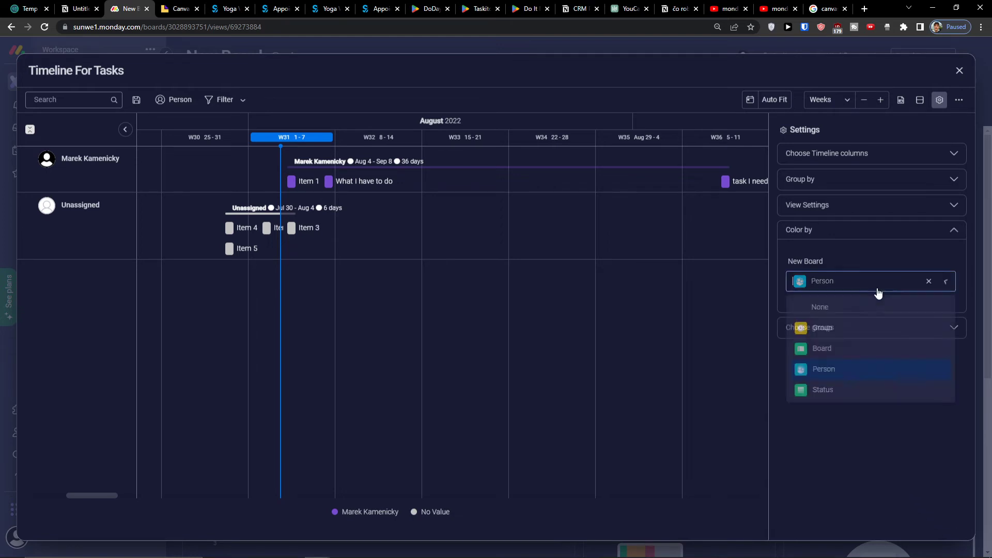
pyautogui.click(864, 326)
pyautogui.click(863, 285)
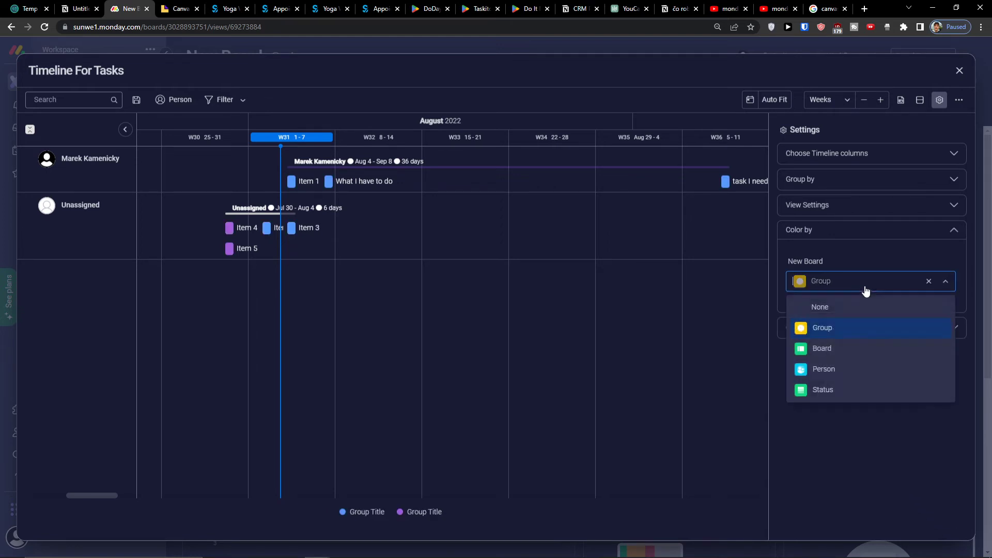
pyautogui.click(837, 368)
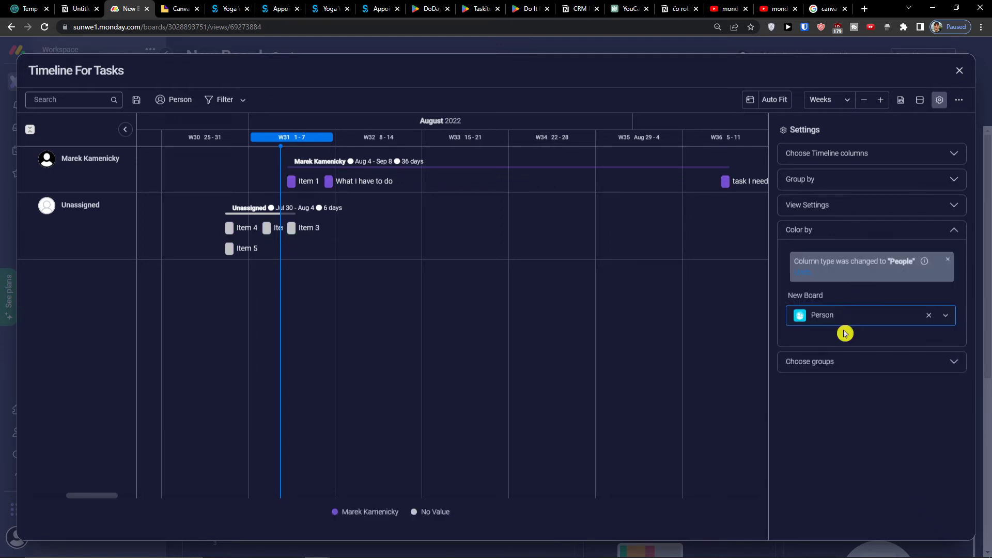
pyautogui.click(783, 366)
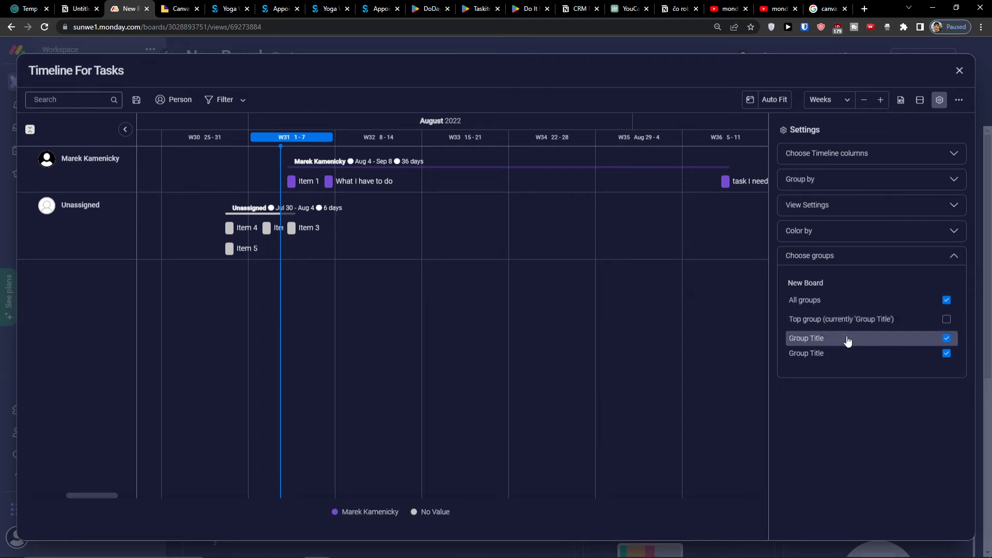
pyautogui.click(852, 261)
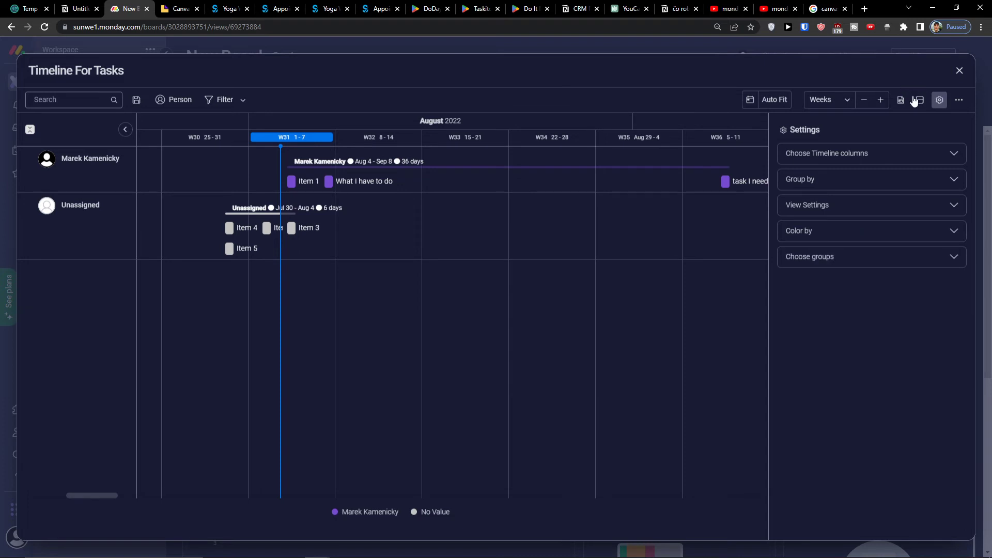
# Step: Check how the timeline rows are grouped, then close the widget settings
pyautogui.click(939, 99)
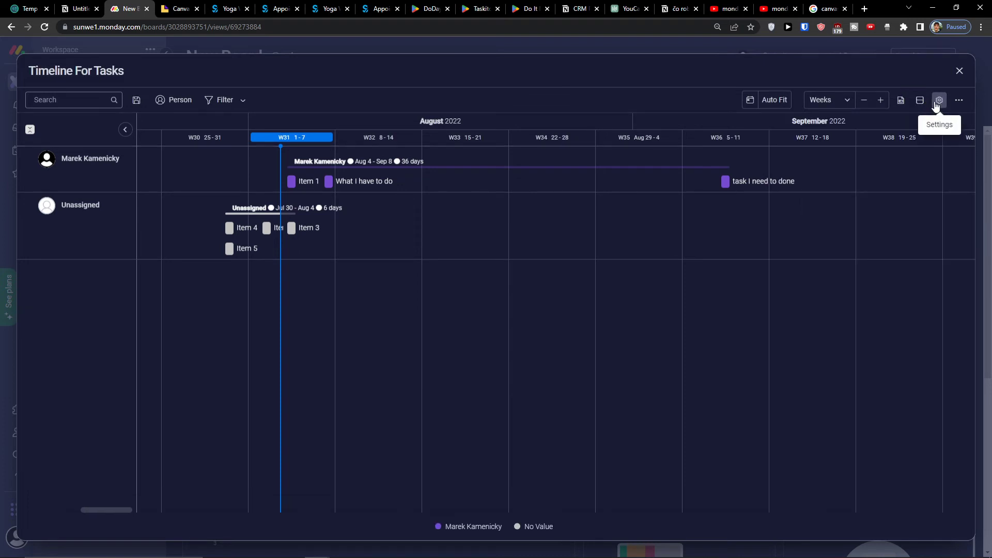
pyautogui.click(939, 99)
pyautogui.click(865, 235)
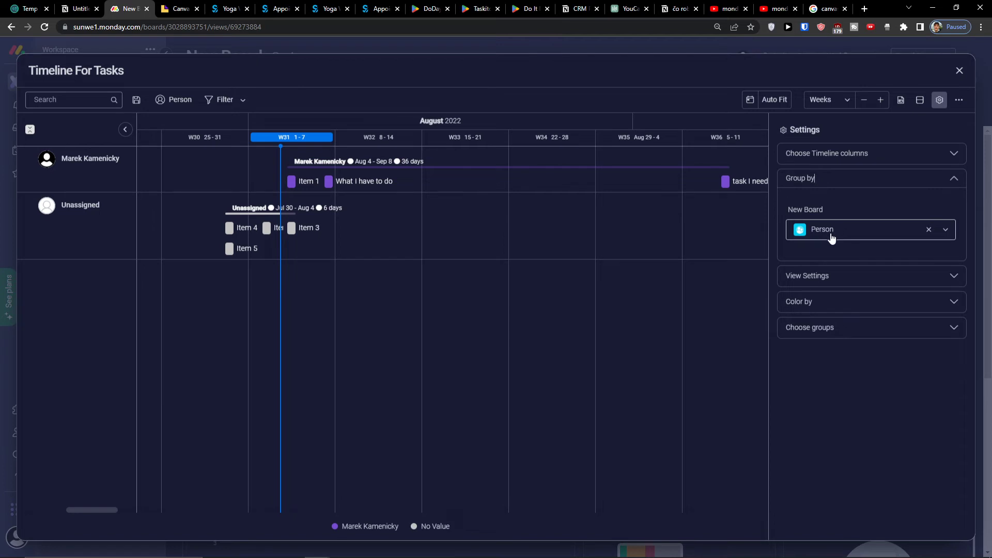
pyautogui.click(939, 100)
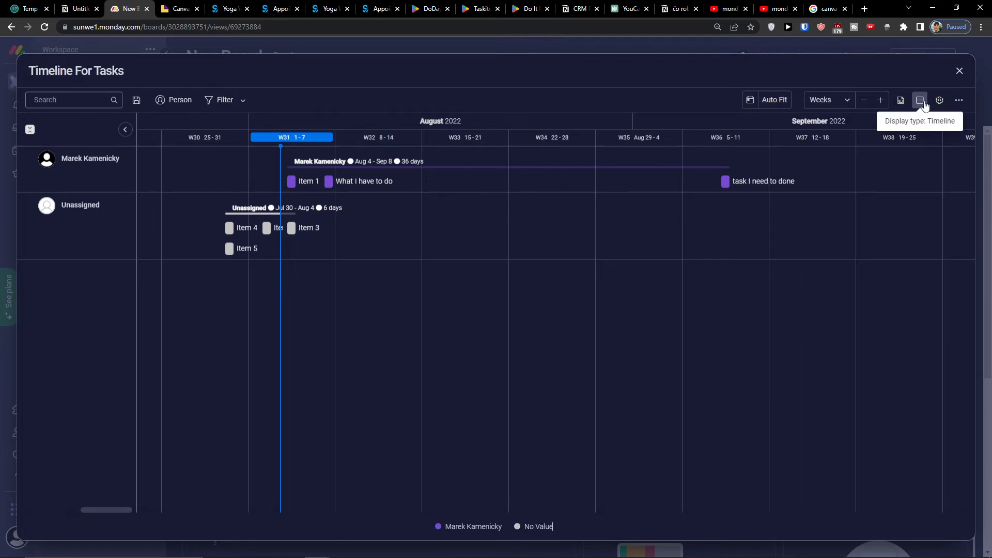
# Step: Switch the display type to Table, back to Timeline, then to Split mode
pyautogui.click(919, 100)
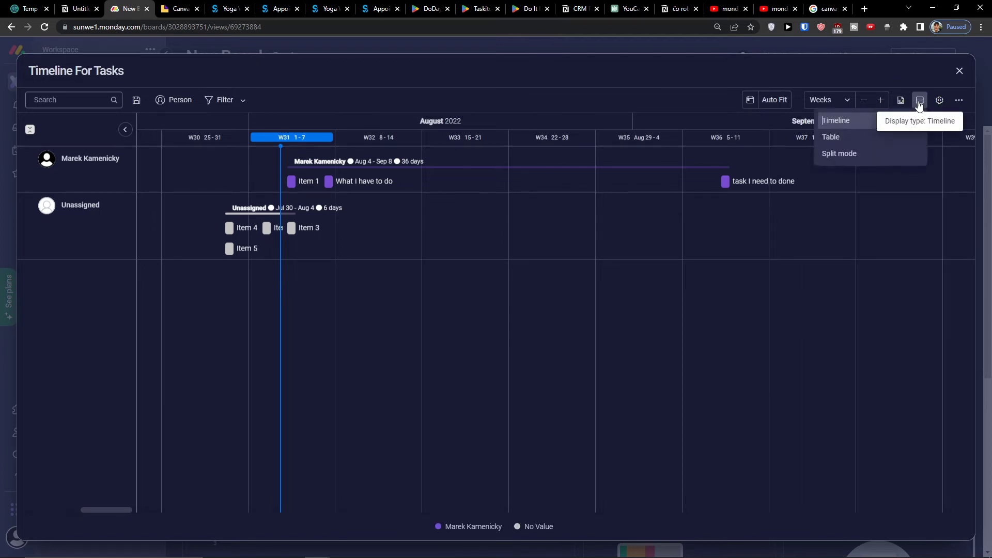
pyautogui.click(888, 136)
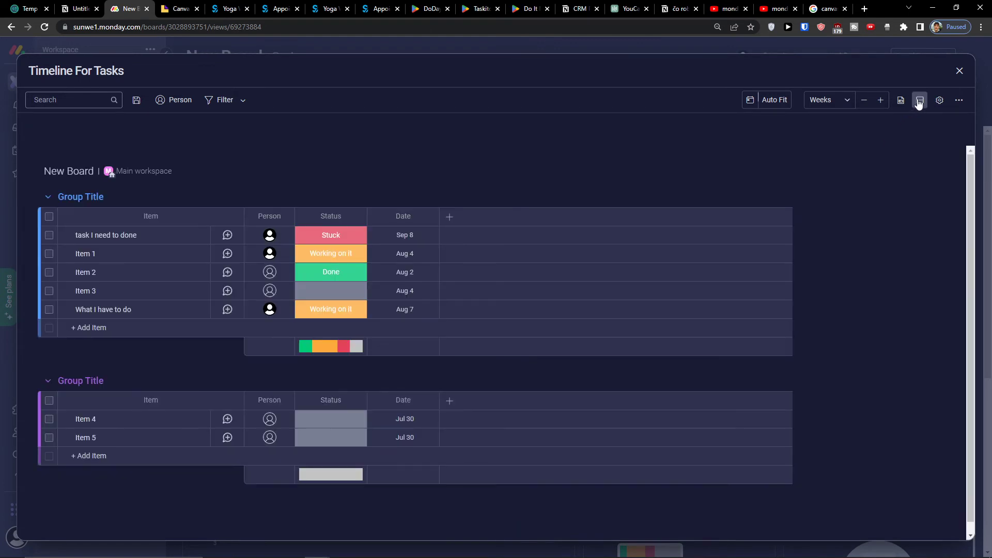
pyautogui.click(919, 100)
pyautogui.click(907, 120)
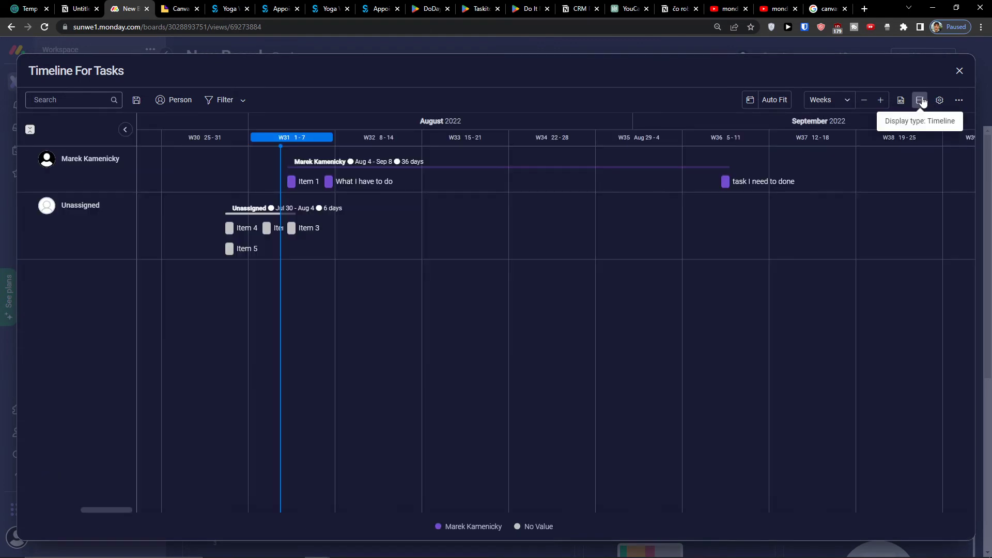
pyautogui.click(920, 101)
pyautogui.click(892, 153)
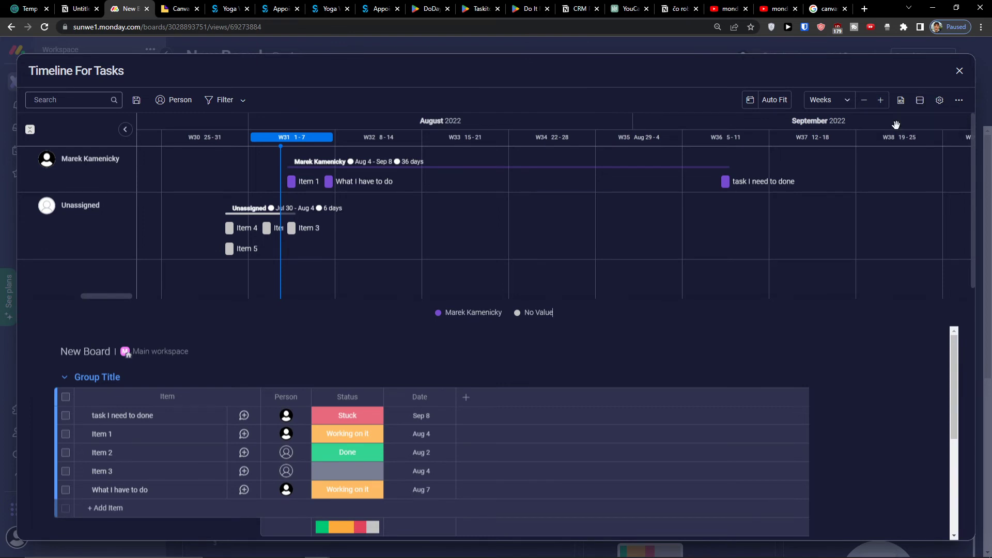
pyautogui.scroll(-1, 748, 217)
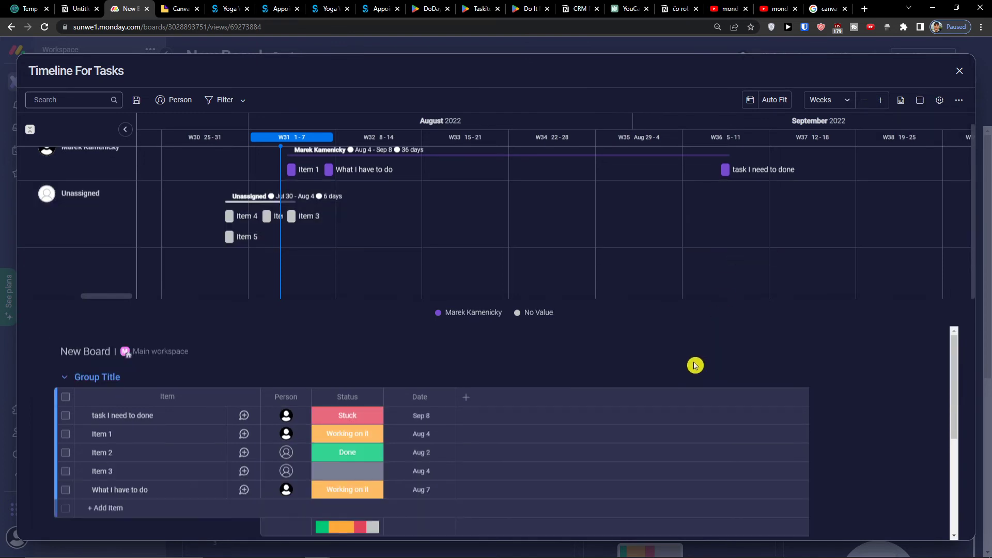
pyautogui.scroll(1, 806, 181)
pyautogui.click(919, 100)
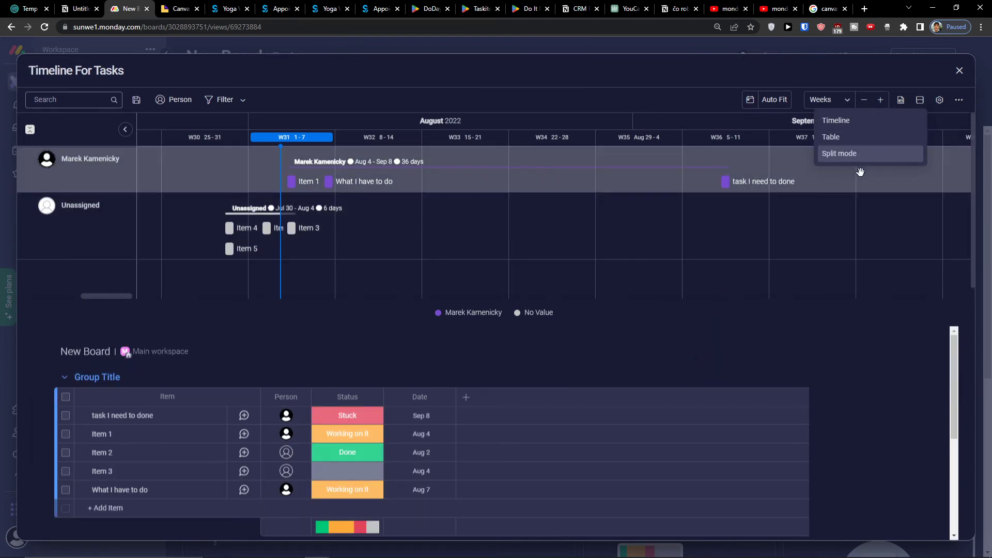
pyautogui.scroll(-4, 483, 411)
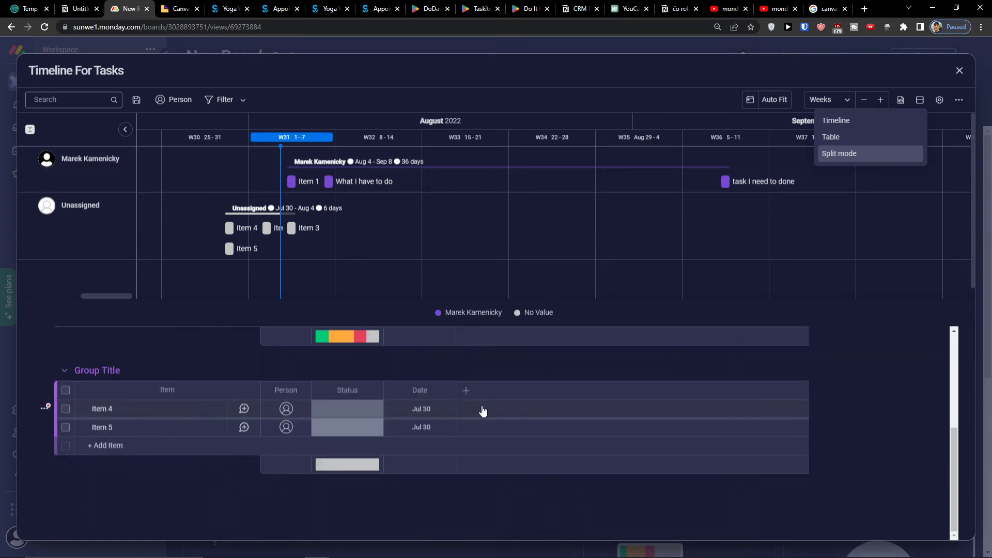
pyautogui.scroll(4, 483, 408)
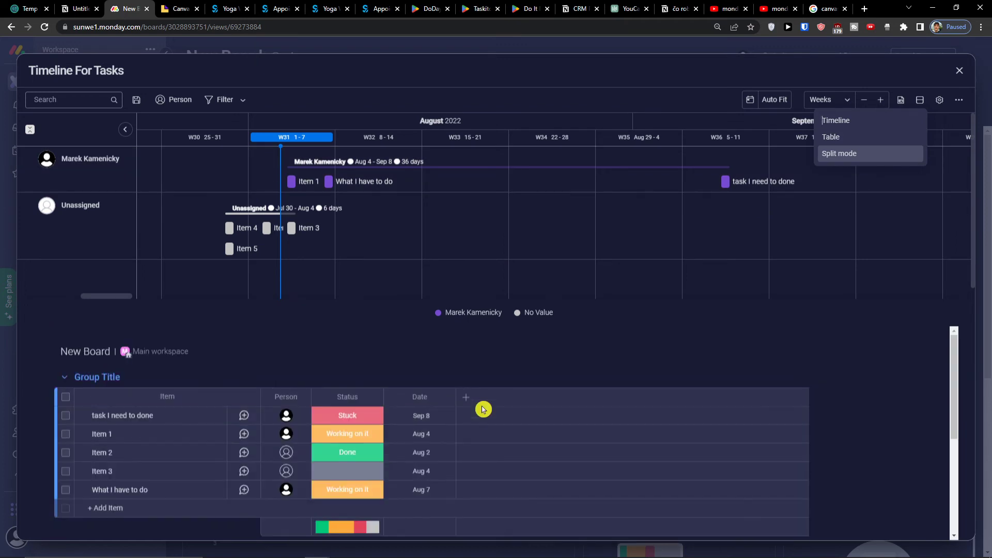
# Step: Bring up the widget's filter options and the filter by person
pyautogui.click(245, 101)
pyautogui.click(245, 100)
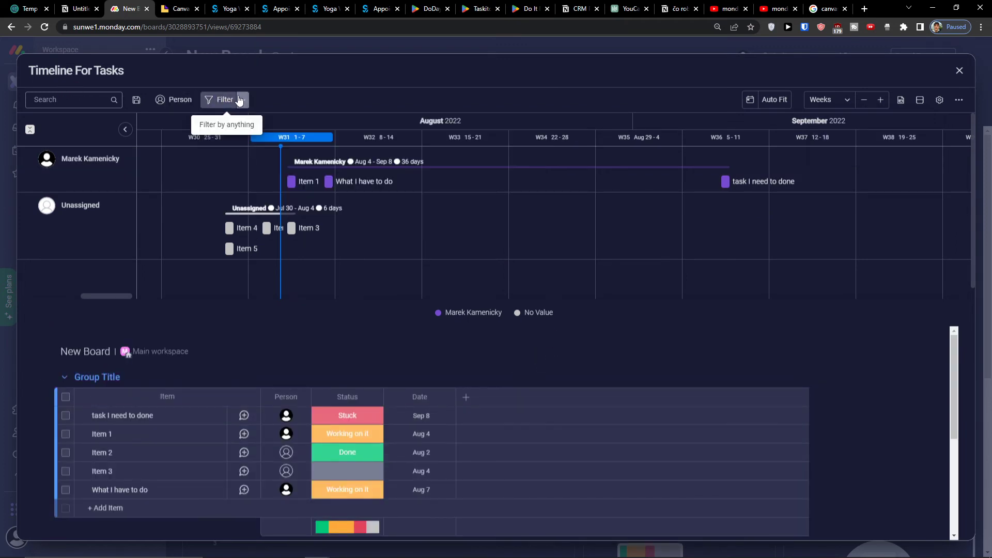
pyautogui.click(173, 99)
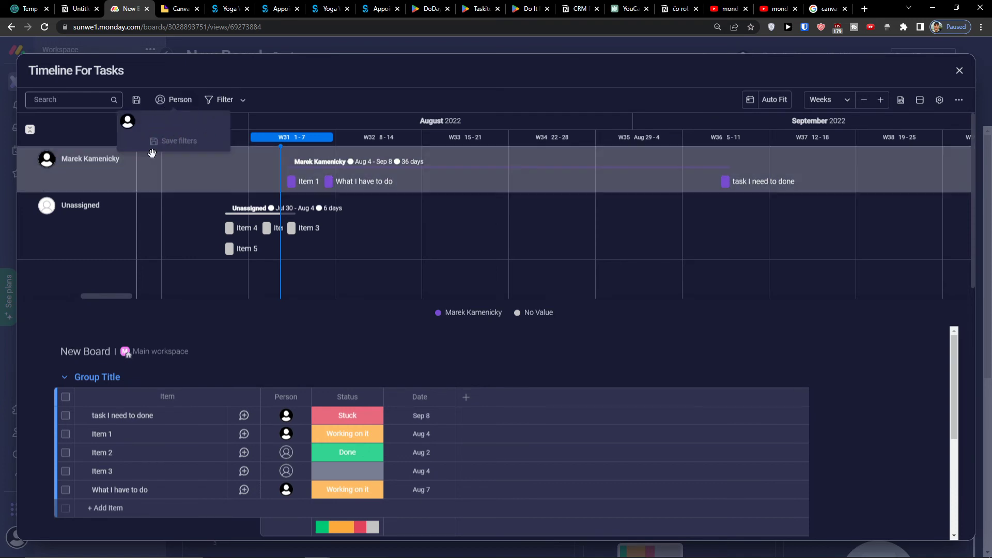
# Step: Add an advanced filter where Person is the assigned board member
pyautogui.click(242, 100)
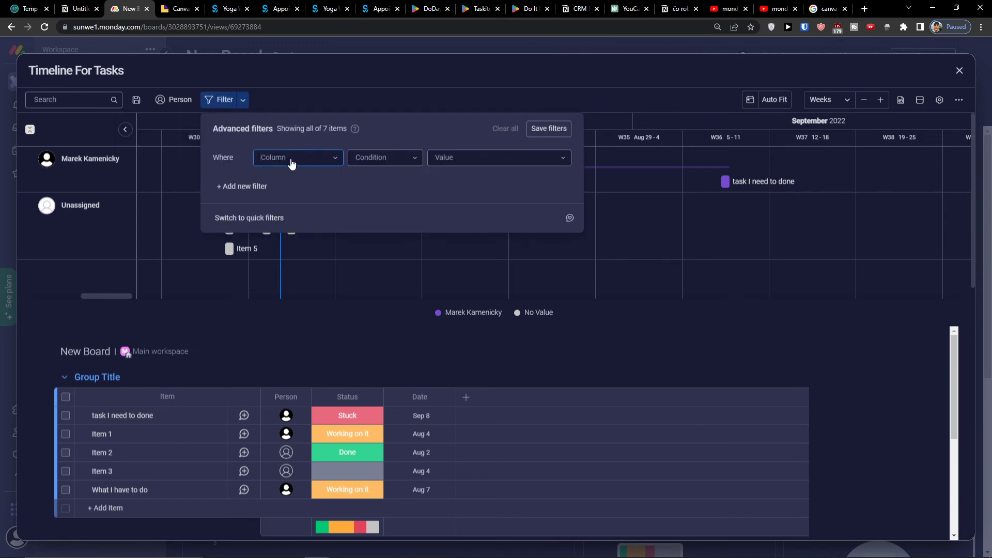
pyautogui.click(287, 161)
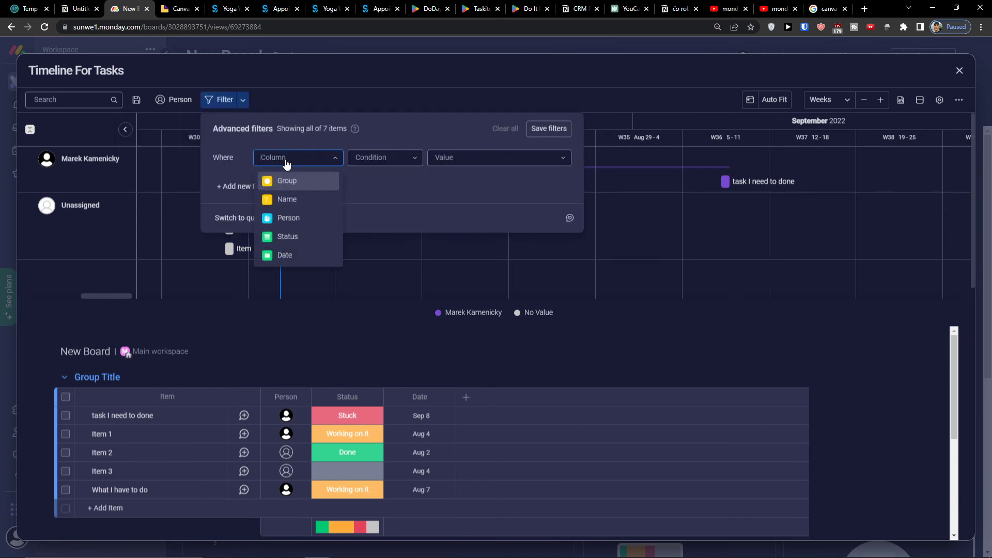
pyautogui.click(293, 217)
pyautogui.click(368, 159)
pyautogui.click(493, 164)
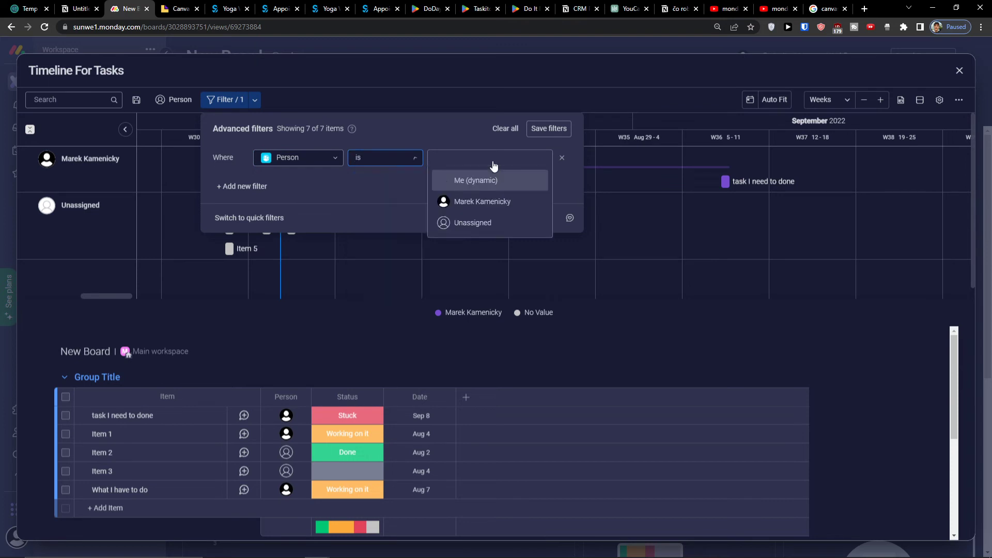
pyautogui.click(474, 206)
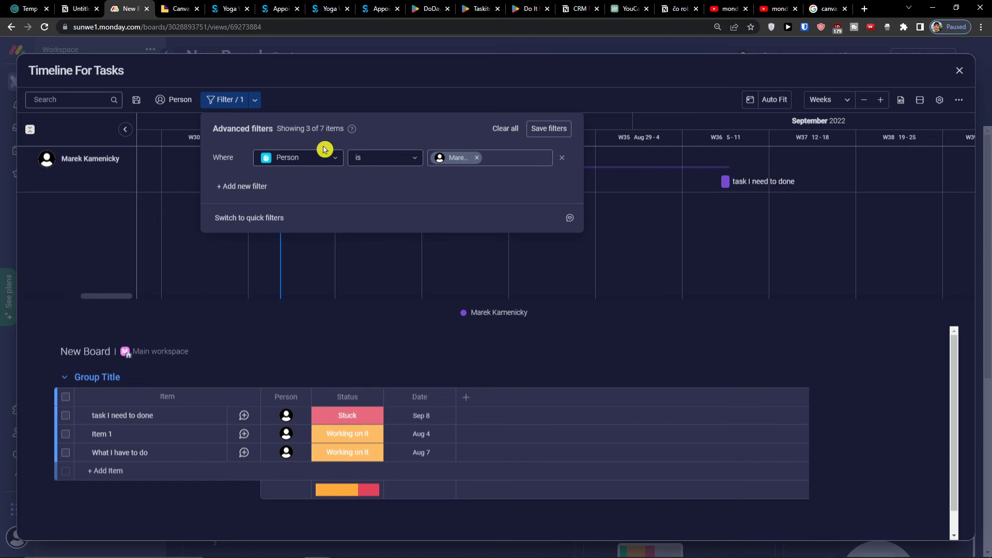
# Step: Clear and reapply the Person filter to show that member's 3 items, then return to the board
pyautogui.click(513, 128)
pyautogui.scroll(-5, 206, 471)
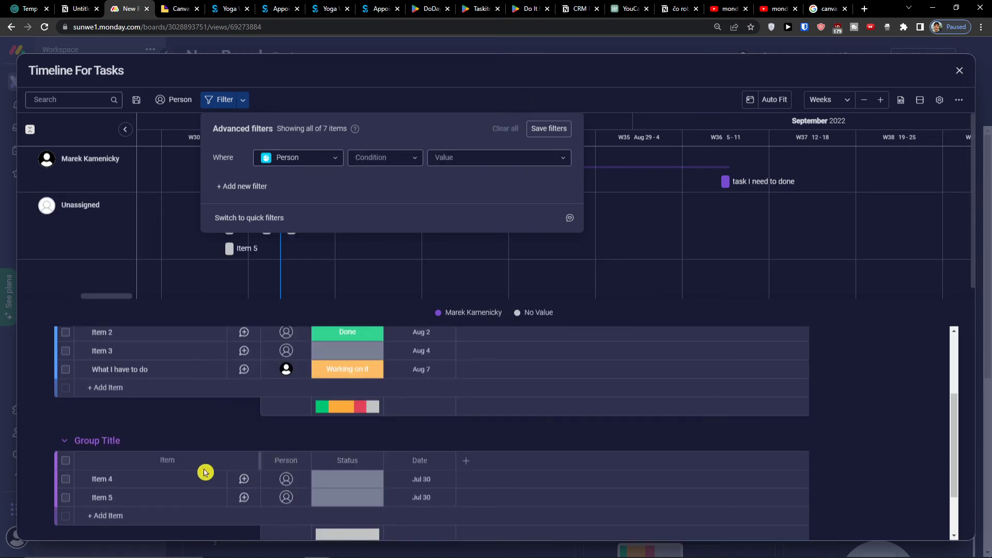
pyautogui.scroll(5, 333, 418)
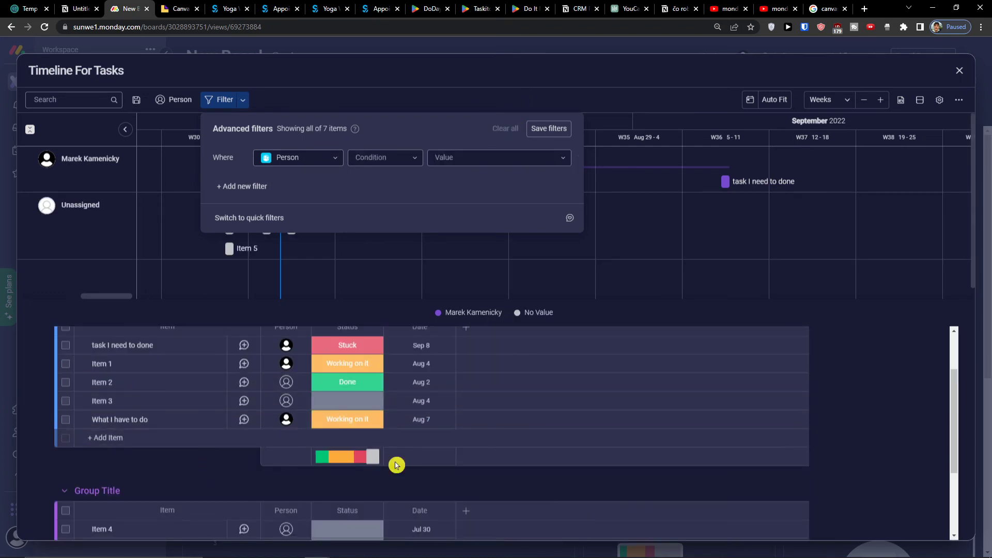
pyautogui.scroll(2, 373, 466)
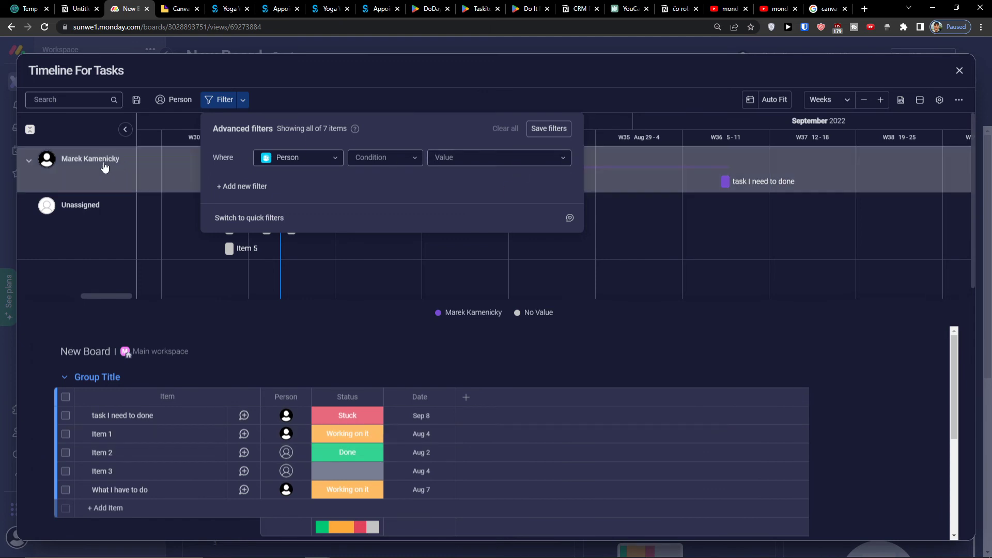
pyautogui.click(325, 159)
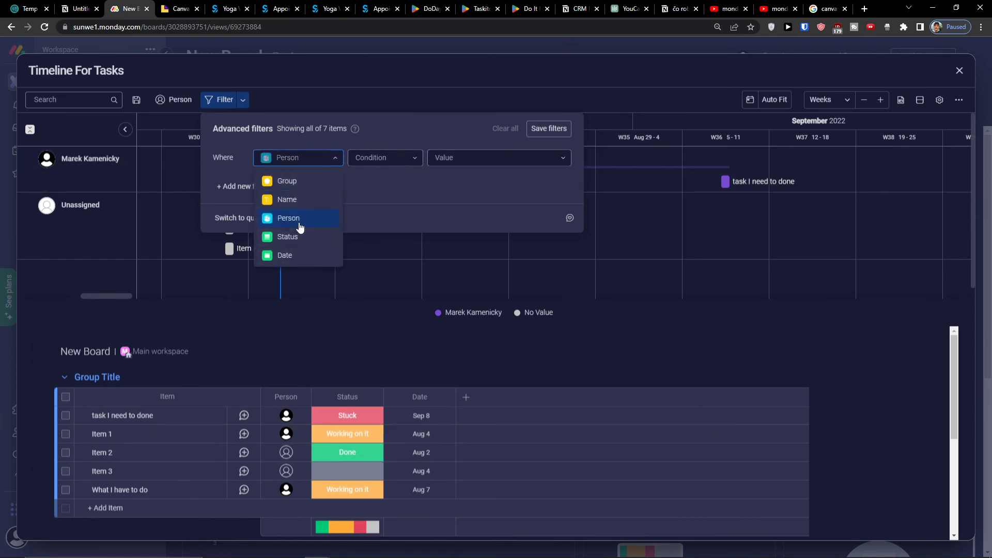
pyautogui.click(298, 223)
pyautogui.click(475, 156)
pyautogui.click(470, 199)
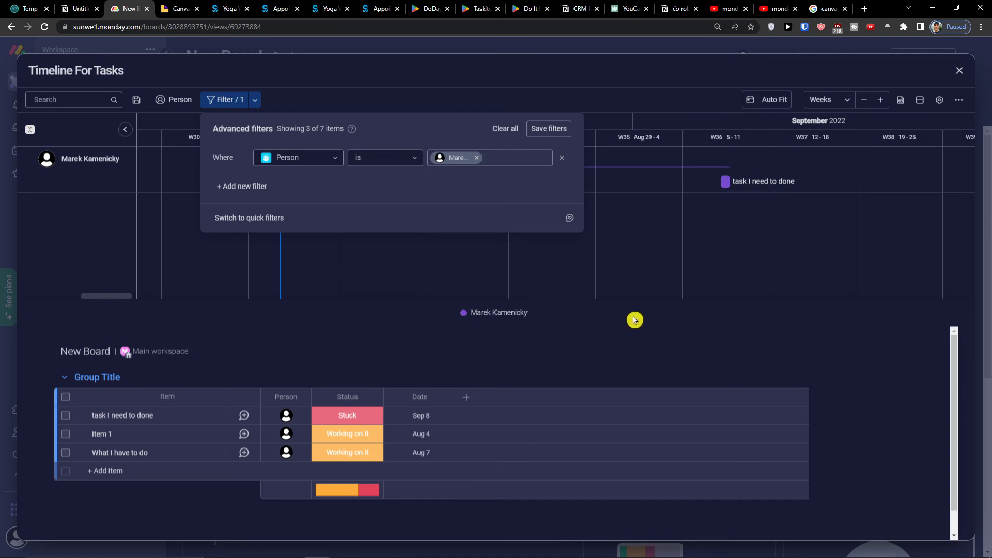
pyautogui.click(959, 71)
pyautogui.click(959, 70)
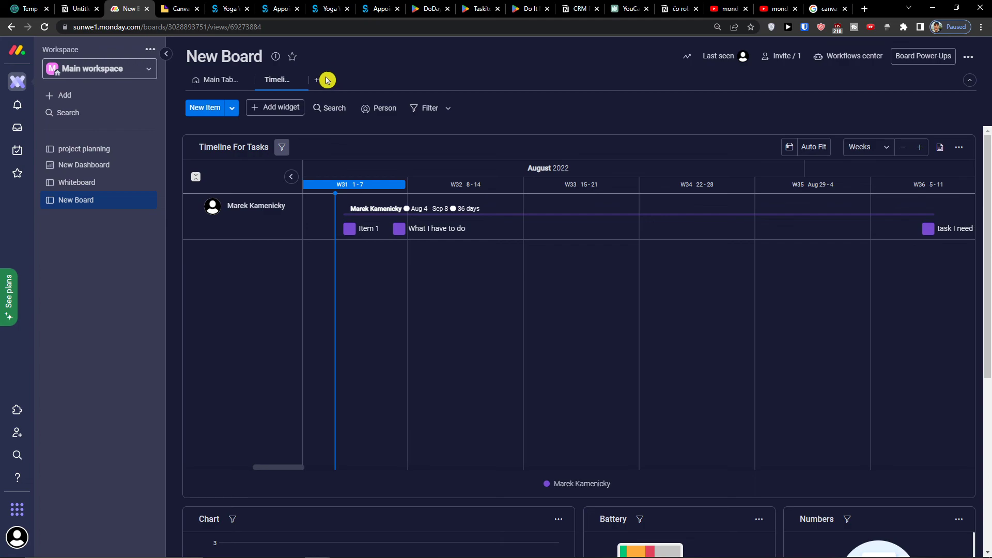
# Step: Add a new board view through Apps, opening the Views Center with Essentials views
pyautogui.click(317, 79)
pyautogui.click(331, 248)
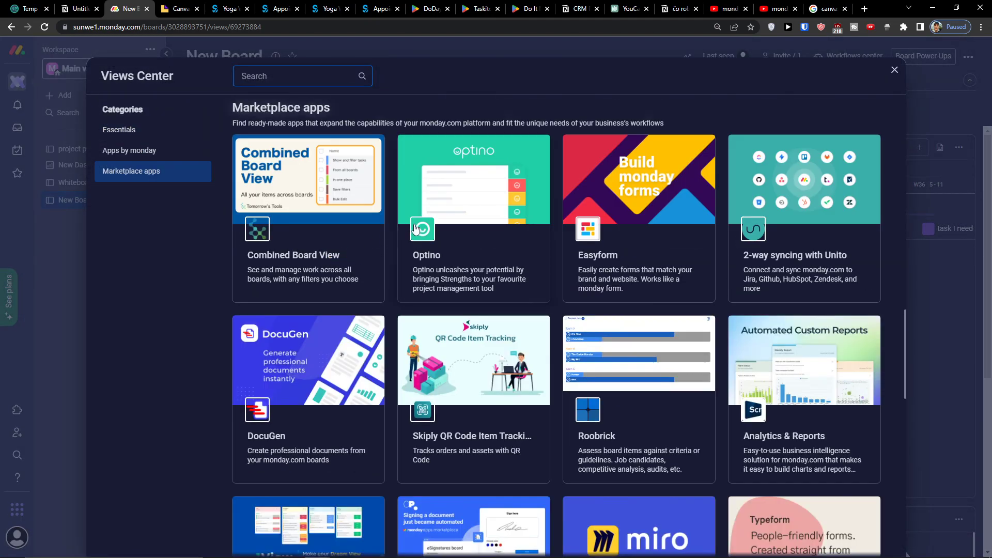
pyautogui.scroll(15, 418, 217)
pyautogui.scroll(-4, 390, 219)
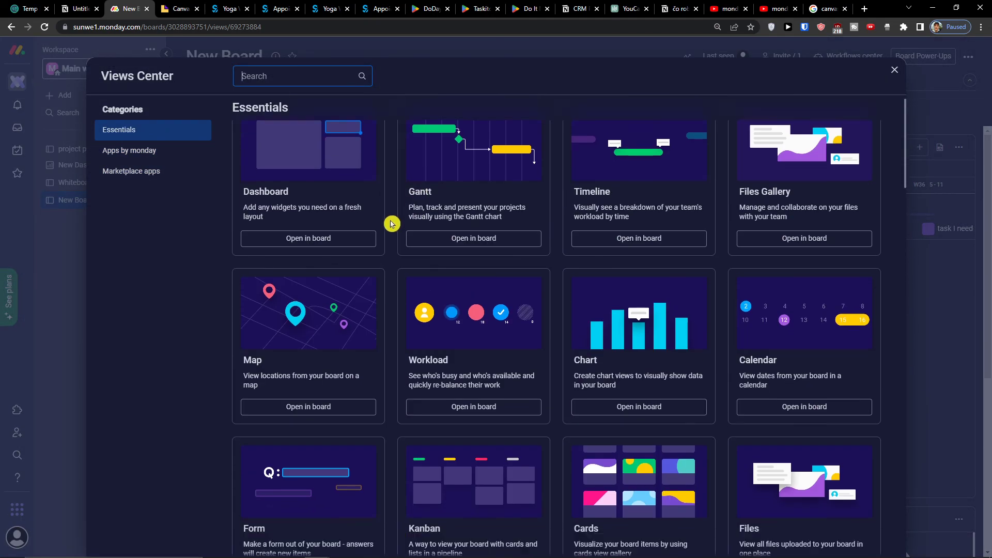